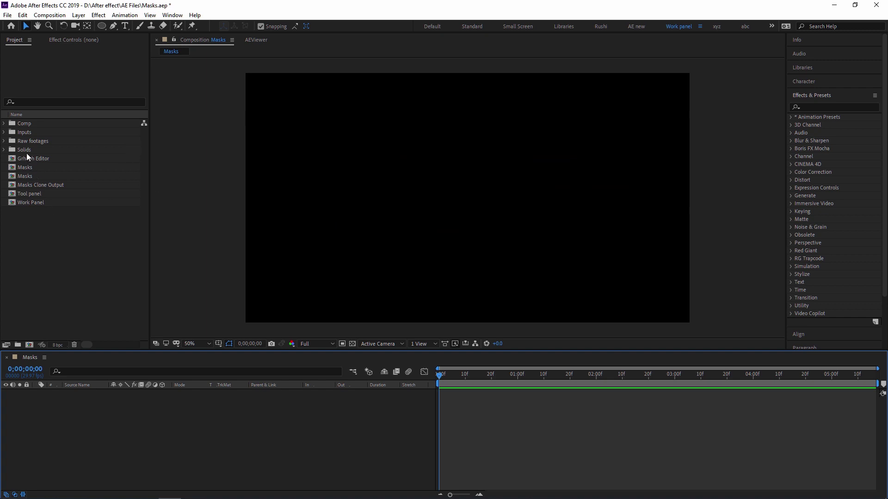
Step: Drag the teenage-boy ferry photo from the Raw footages folder into the Masks composition
double_click(23, 140)
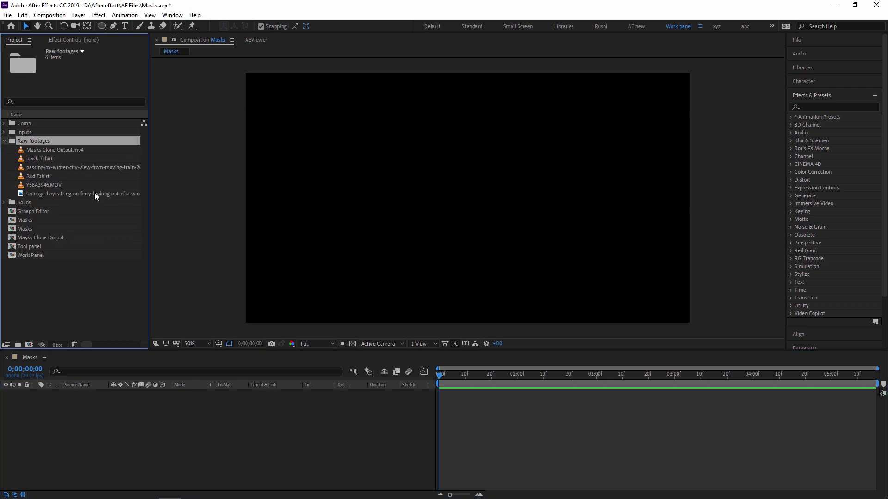
left_click(45, 194)
left_click_drag(55, 194, 121, 453)
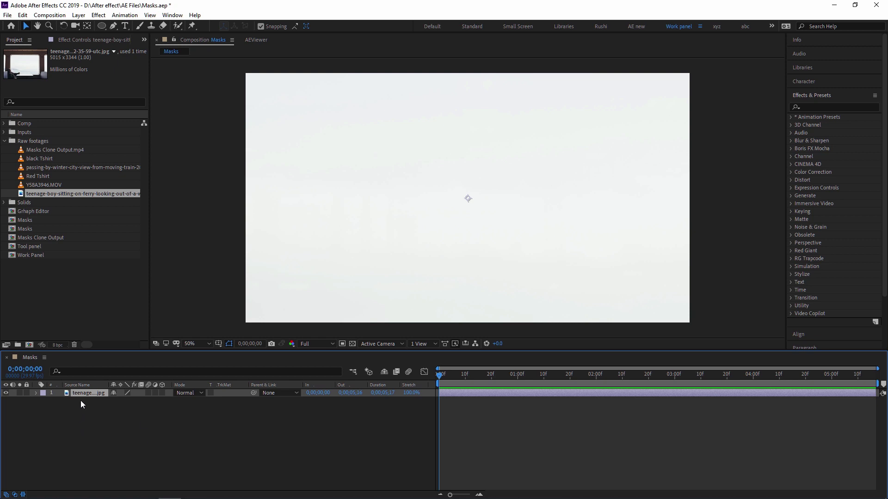
Step: Add the winter train video as a second layer, step a few frames in, and zoom to 25%
left_click(59, 170)
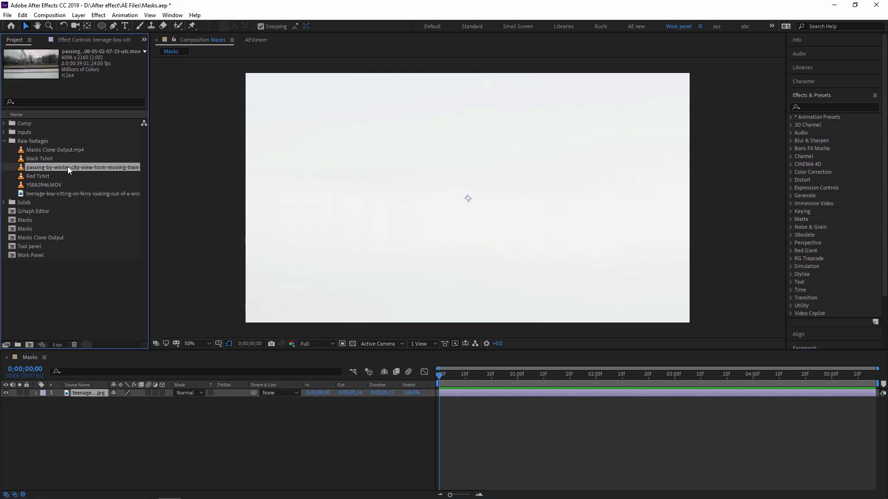
left_click_drag(68, 167, 97, 392)
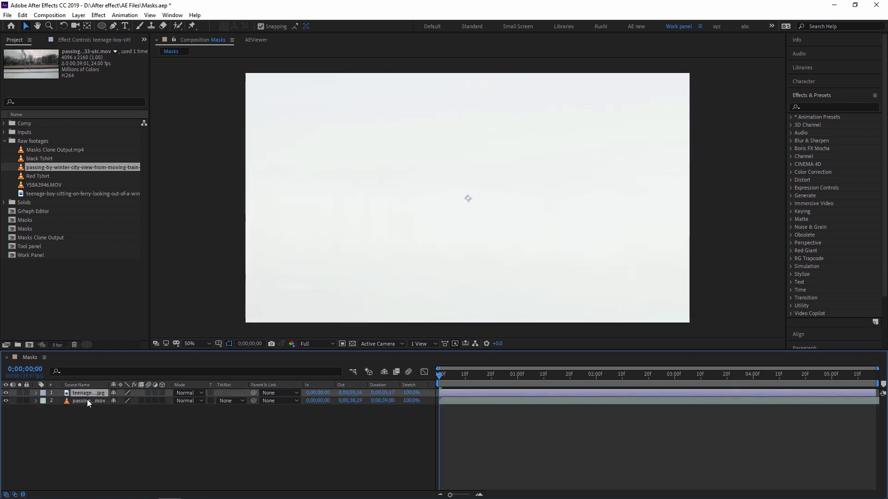
left_click(87, 400)
left_click(88, 396)
left_click(448, 376)
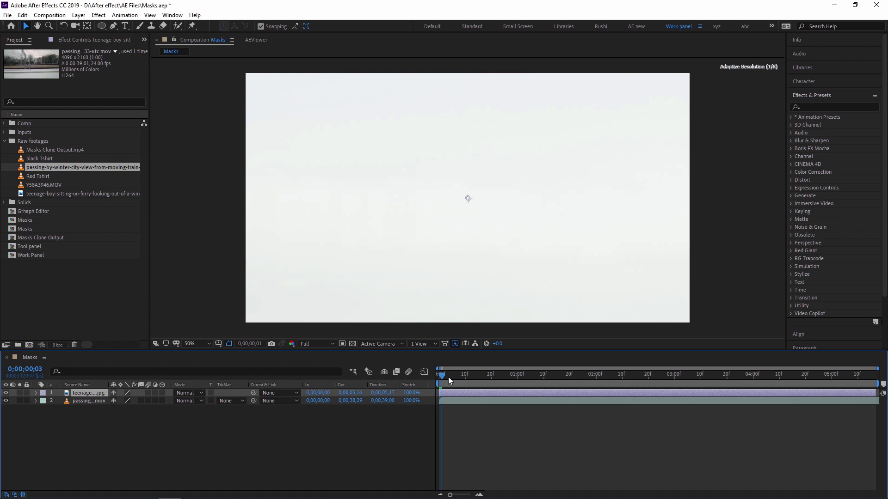
key("comma")
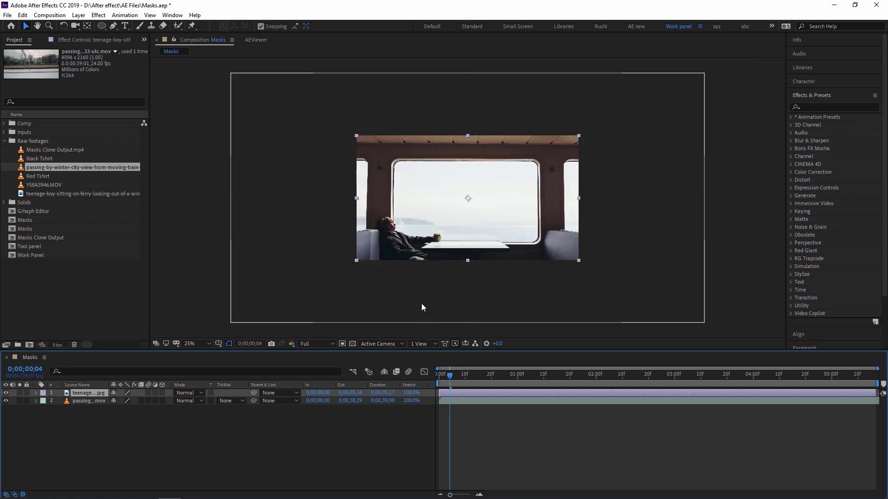
Step: Bring the winter train video layer above the photo and set the time to frame 14
left_click(290, 467)
key("period")
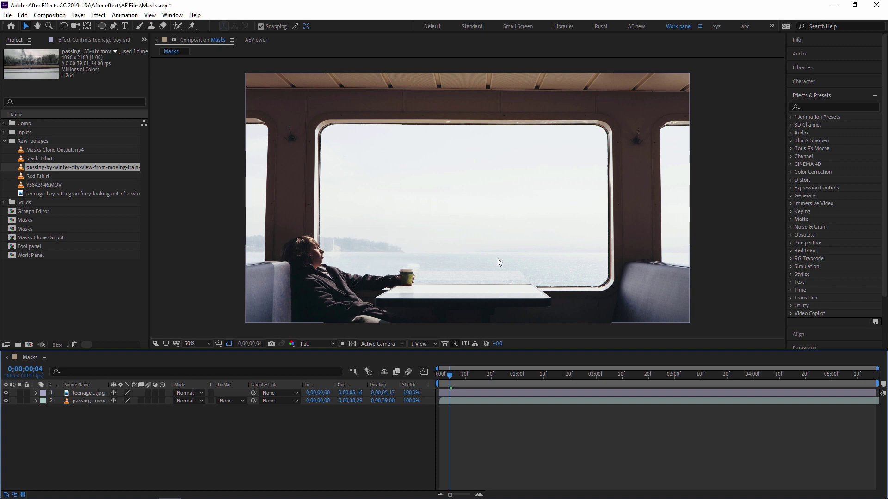
left_click(85, 400)
key("ctrl+shift+bracketright")
left_click(467, 374)
key("comma")
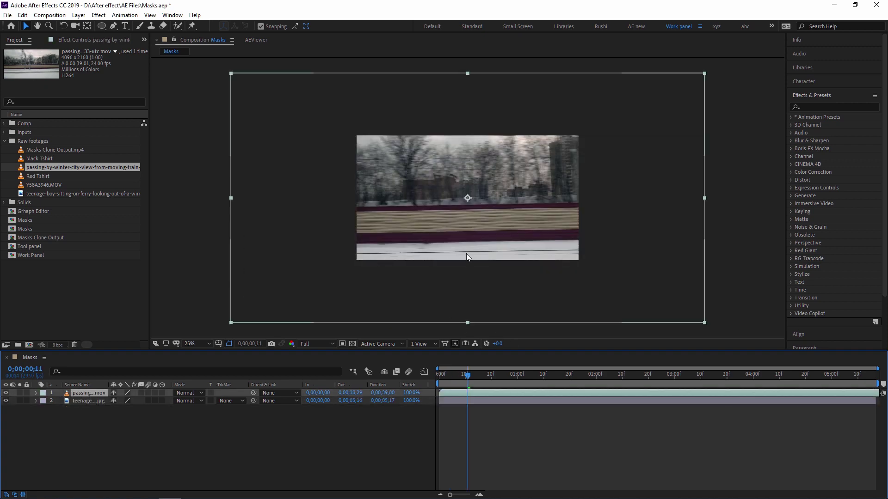
key("comma")
key("period")
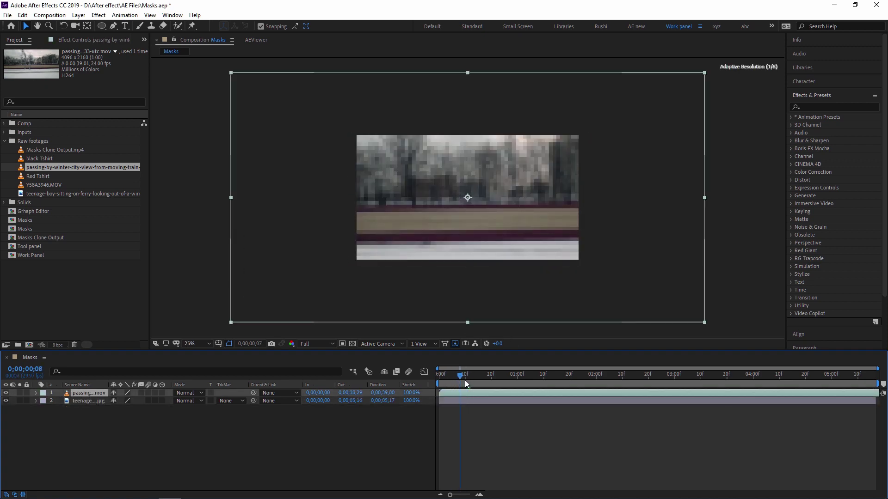
left_click(475, 381)
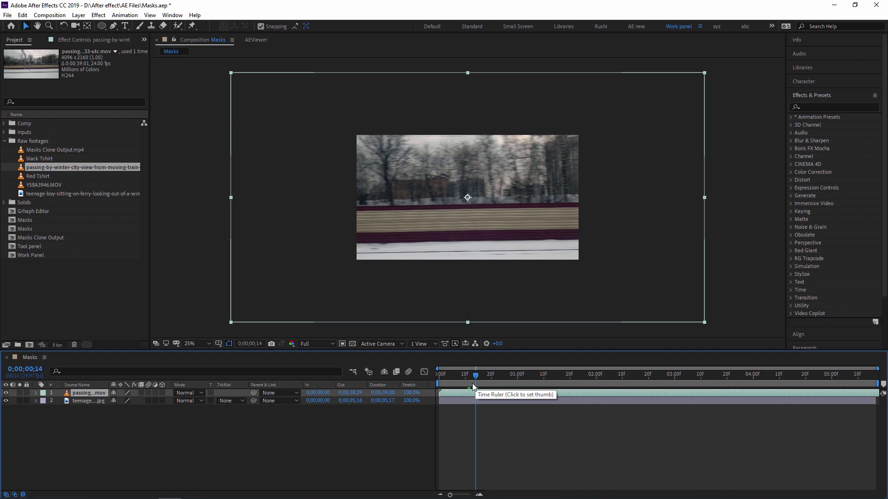
Step: Fit the train video to the comp frame, preview it, then put the ferry photo back on top
key("ctrl+alt+f")
key("space")
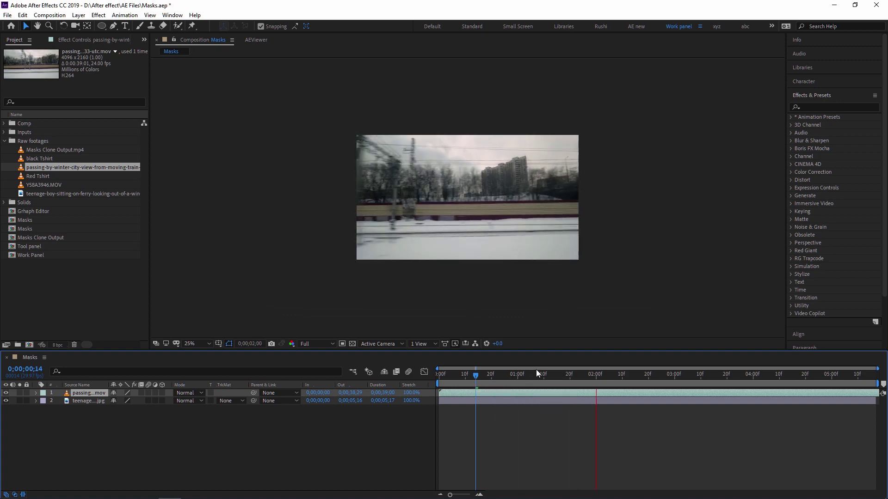
key("space")
key("Home")
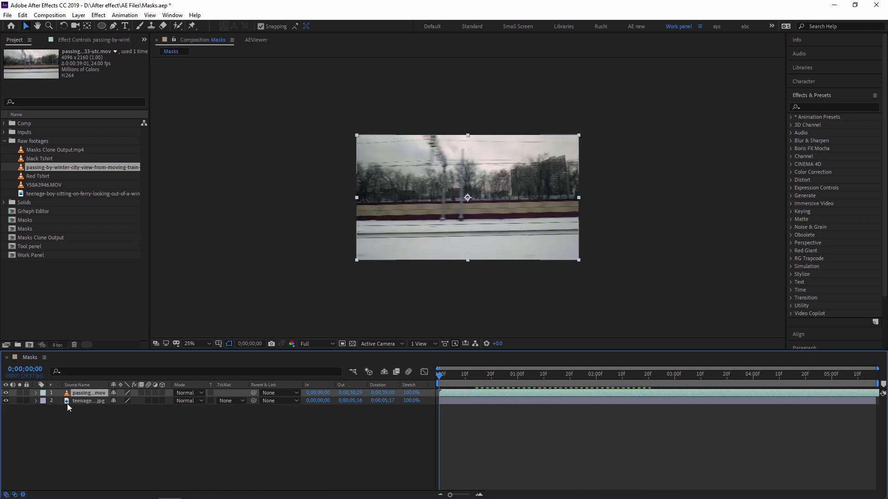
left_click_drag(69, 402, 90, 393)
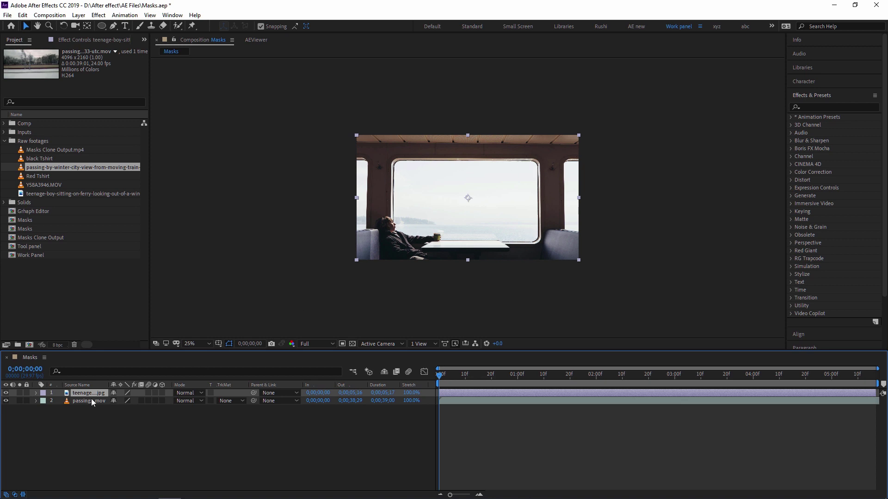
key("period")
key("period")
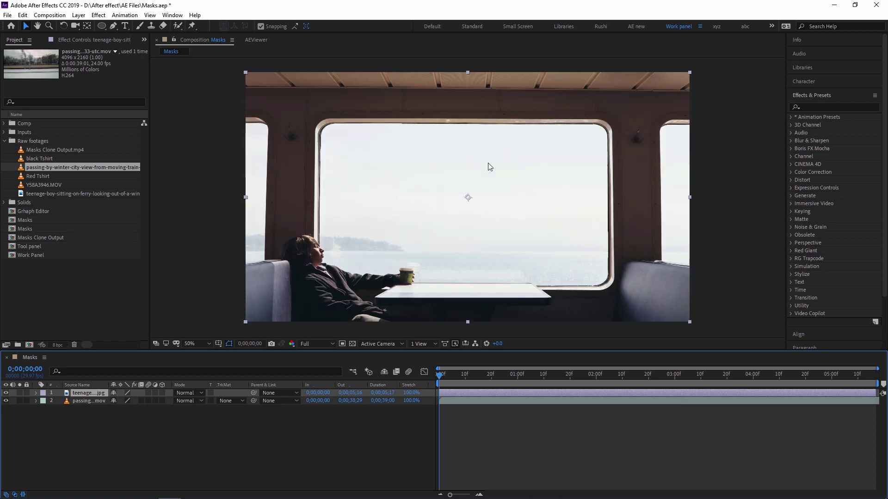
left_click_drag(398, 195, 371, 182)
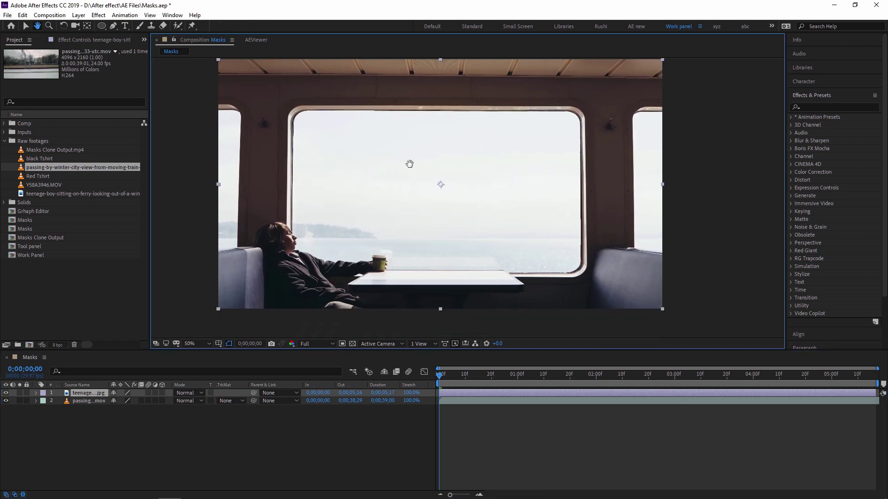
left_click(102, 28)
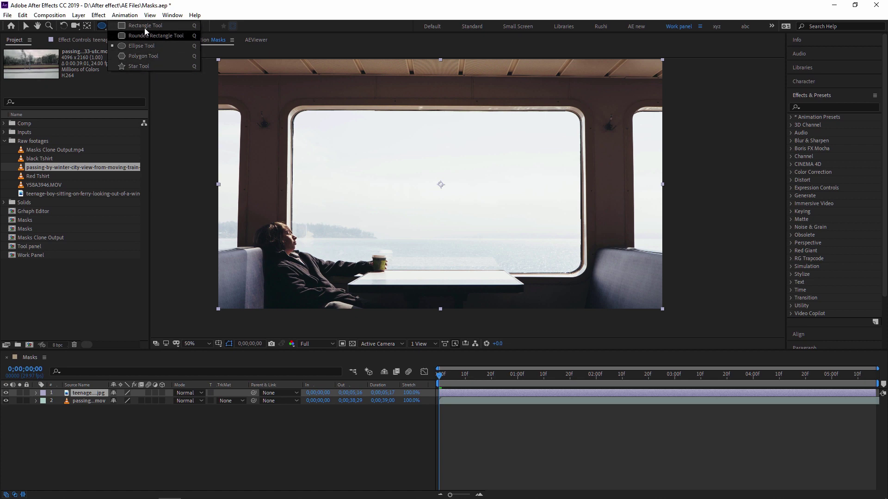
left_click(101, 27)
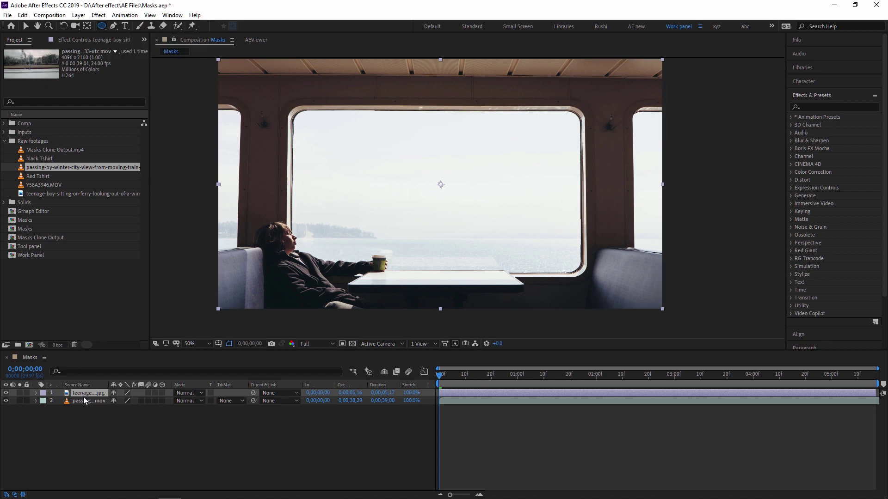
left_click(85, 433)
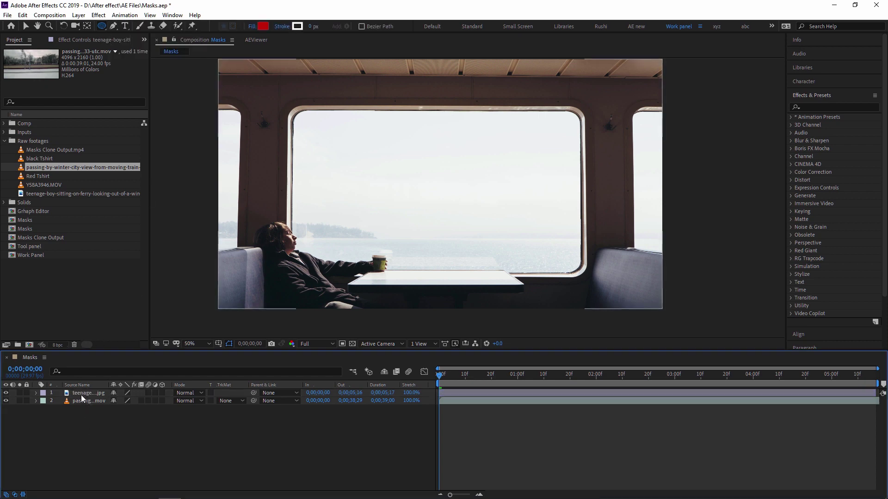
left_click(104, 25)
mouse_move(354, 157)
left_mouse_down()
mouse_move(414, 196)
mouse_move(516, 205)
mouse_move(518, 217)
mouse_move(501, 219)
left_mouse_up()
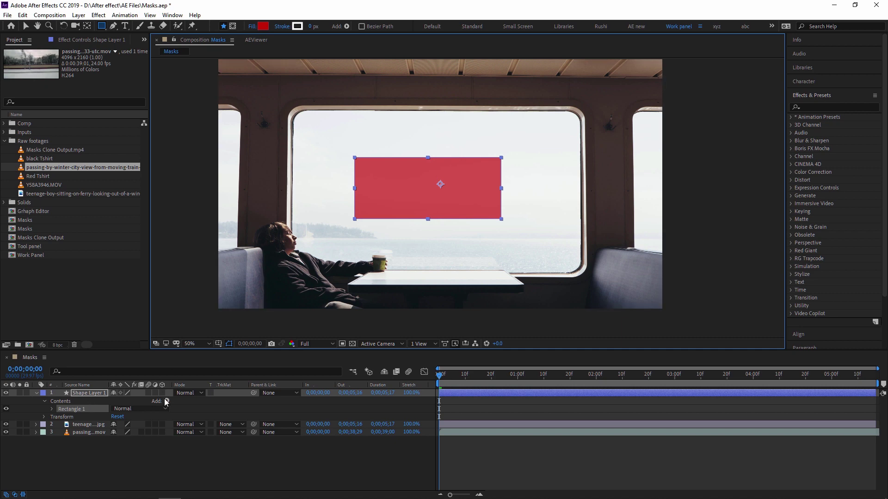
key("Delete")
left_click(89, 393)
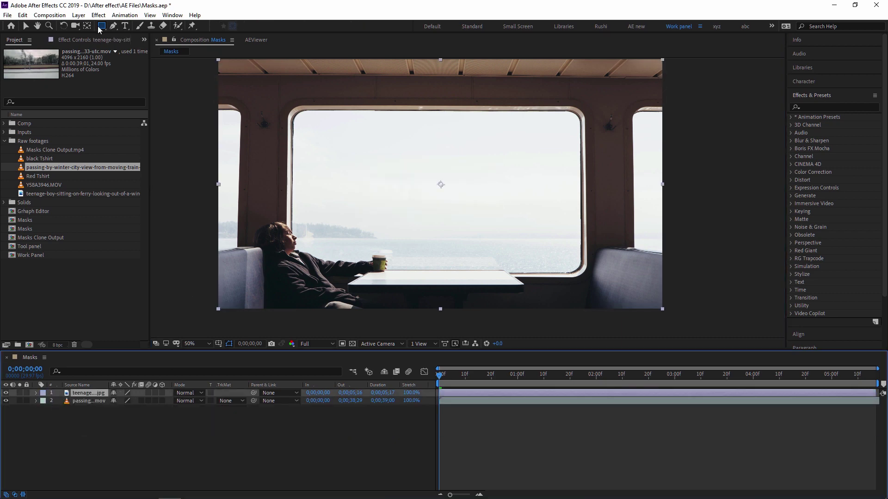
left_click_drag(100, 27, 146, 30)
left_click_drag(336, 152, 566, 300)
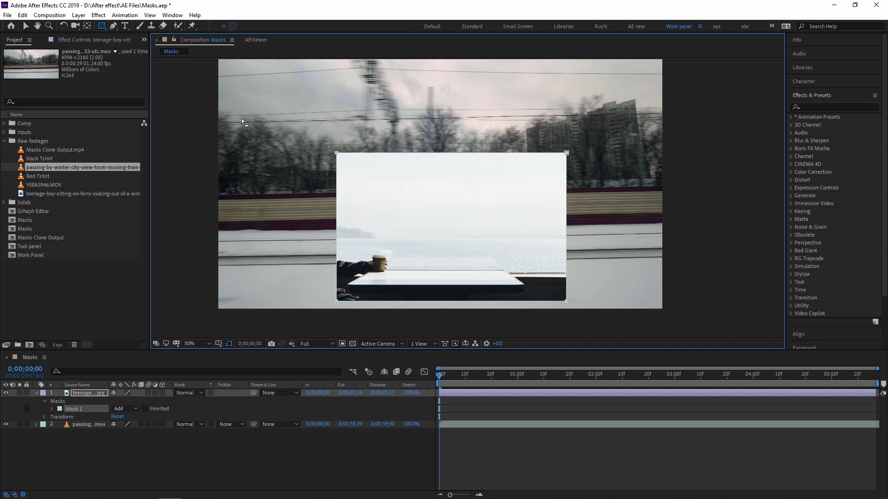
key("ctrl+z")
left_click_drag(102, 26, 153, 62)
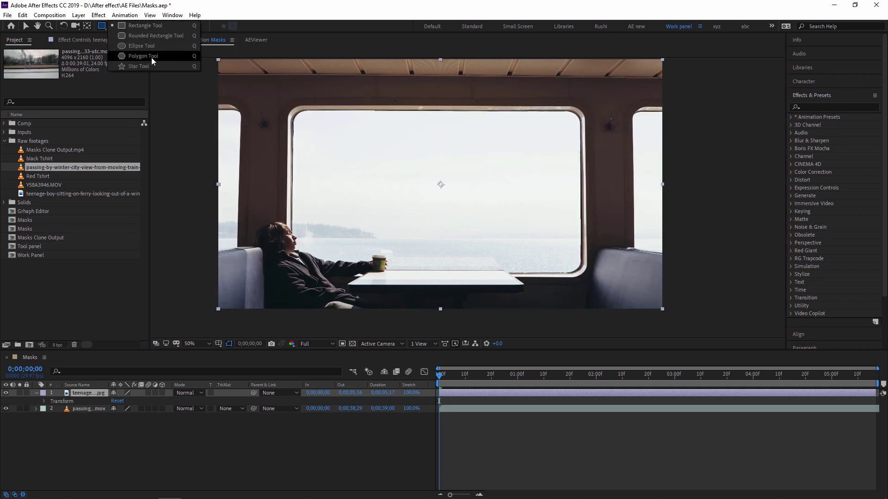
left_click(102, 29)
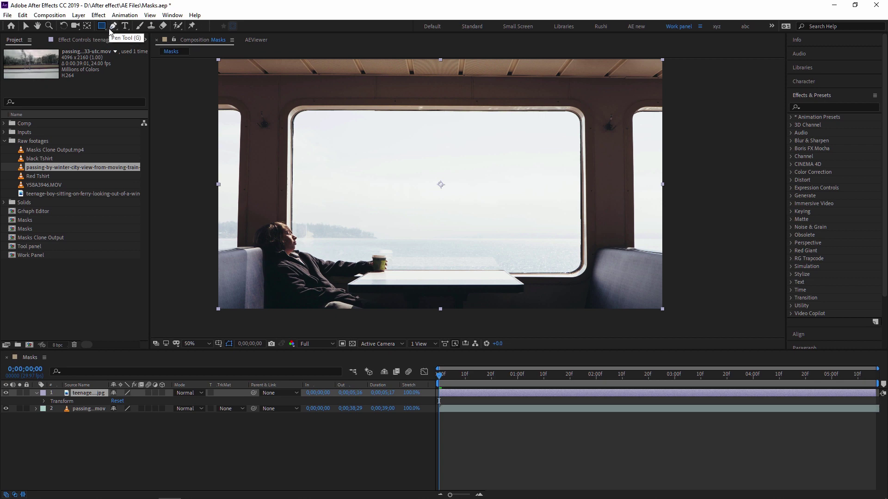
Step: Start a pen mask at the window's top-left corner and trace around its top-right and bottom-right corners
left_click(113, 27)
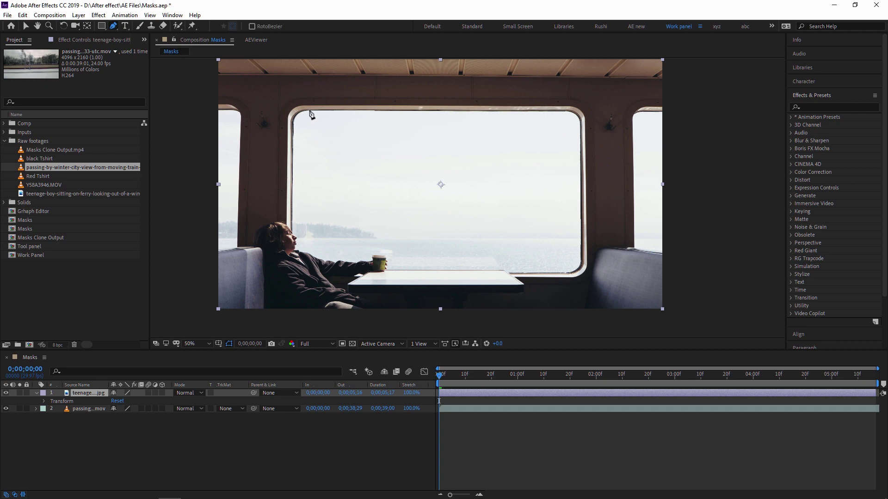
scroll(310, 114, "up", 2)
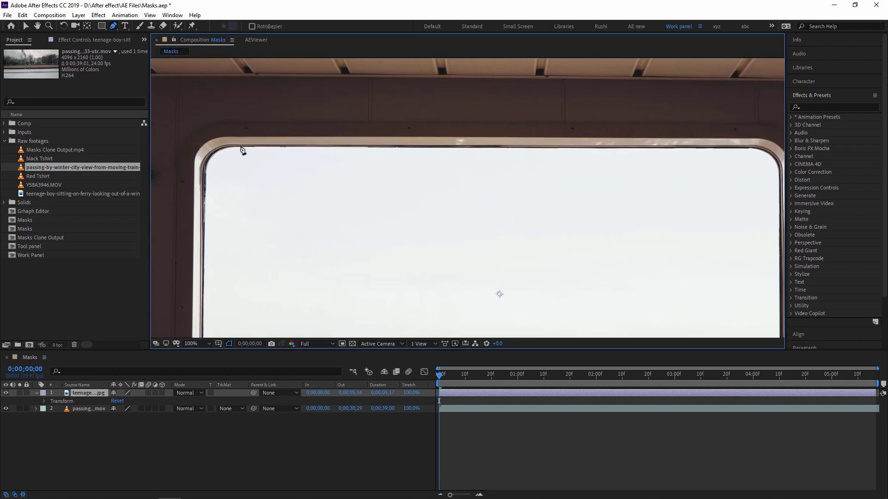
left_click(242, 148)
left_click_drag(587, 224, 494, 201)
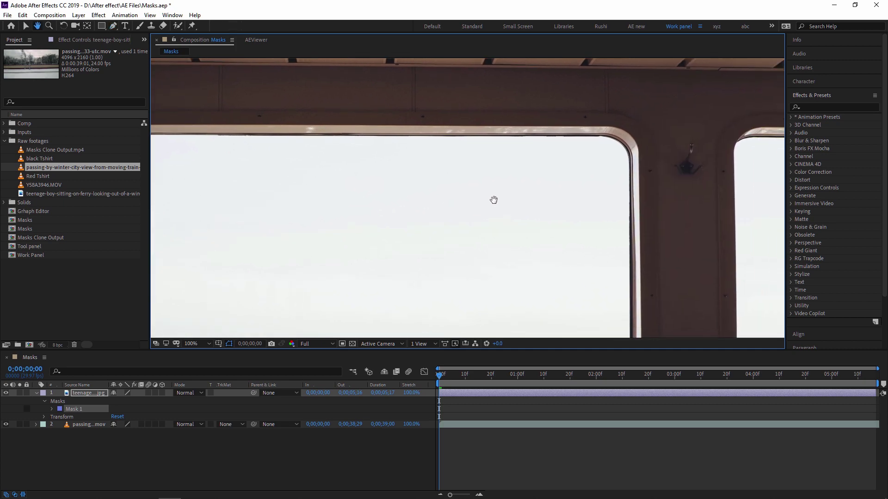
left_click(601, 135)
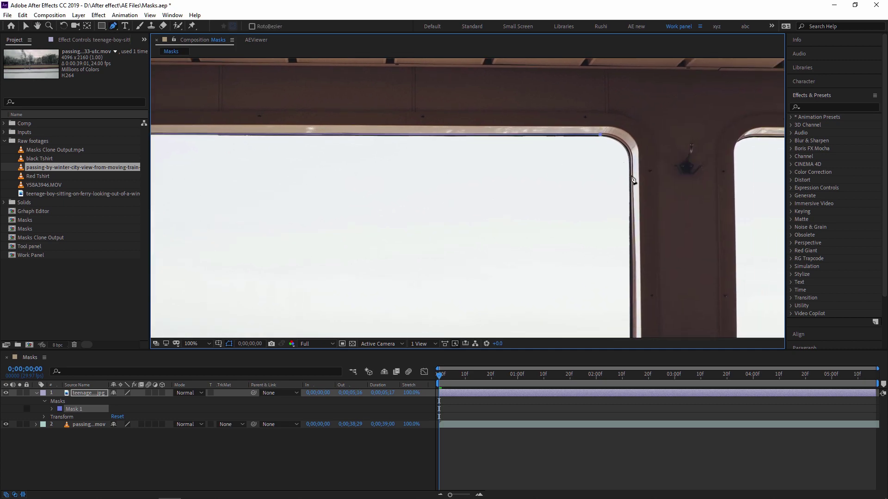
left_click_drag(628, 164, 574, 153)
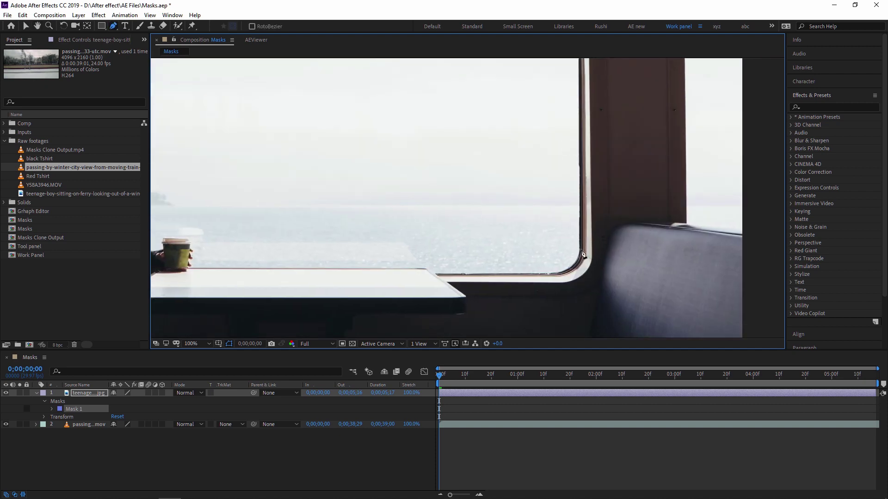
left_click(579, 249)
left_click_drag(539, 278, 539, 280)
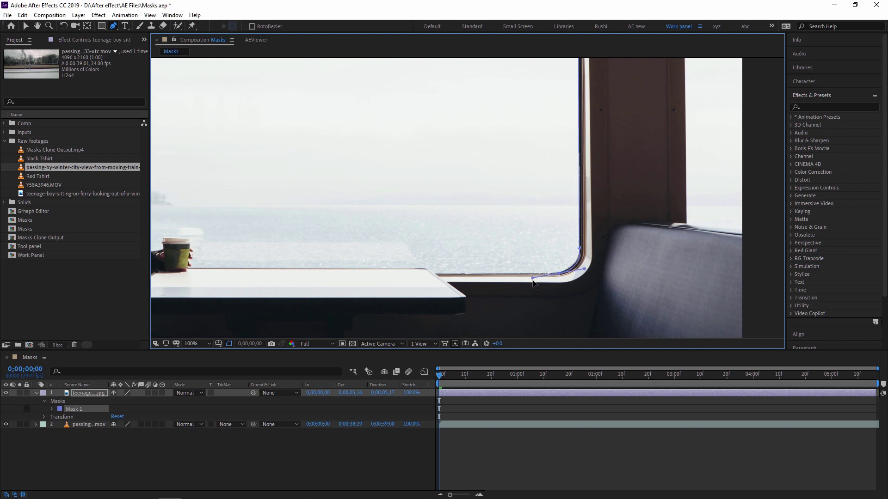
left_click_drag(437, 242, 440, 240)
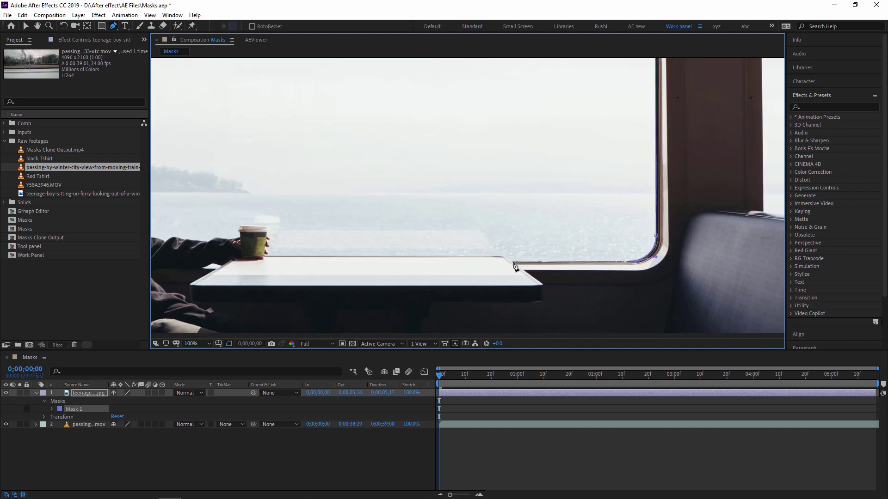
scroll(426, 258, "down", 2)
scroll(478, 268, "up", 6)
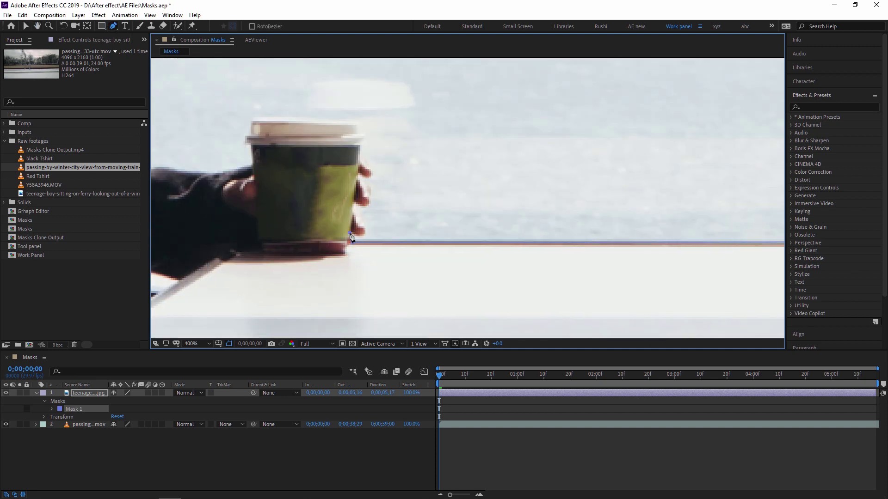
Step: Continue the mask up the cup's edge to the lid's top-left corner
left_click_drag(358, 226, 375, 235)
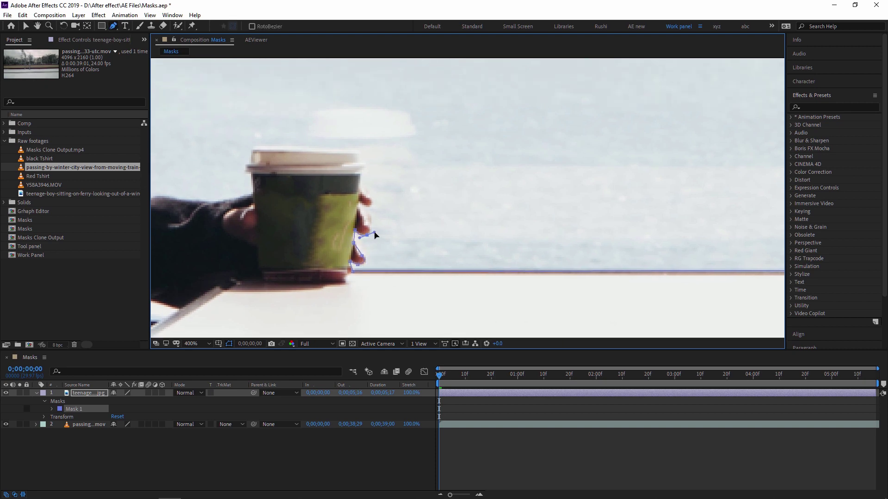
left_click(359, 208)
left_click_drag(362, 194, 350, 284)
left_click(350, 266)
left_click(350, 252)
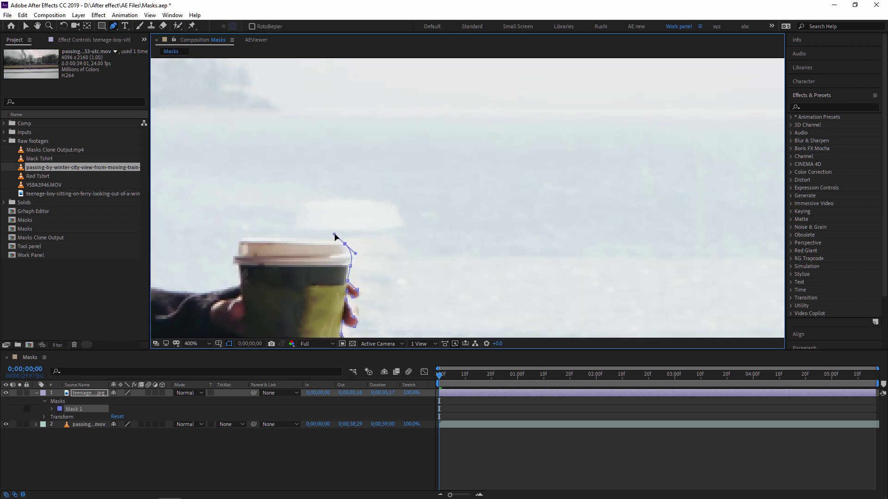
left_click(343, 242)
left_click(239, 239)
Step: Trace the mask leftward along the top edge of the boy's arm
left_click_drag(239, 256, 434, 210)
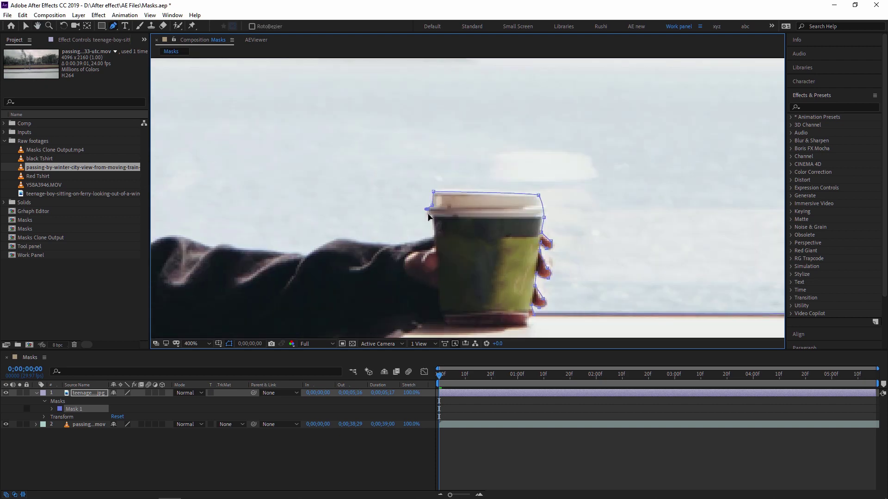
left_click(432, 235)
left_click(381, 244)
left_click(340, 237)
left_click(318, 246)
left_click(306, 254)
left_click(268, 251)
left_click_drag(269, 251, 440, 273)
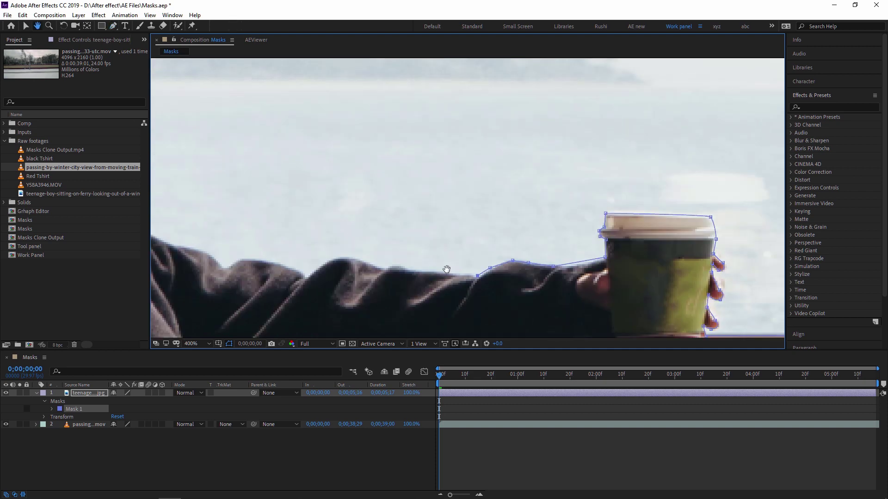
left_click(404, 270)
left_click(383, 269)
left_click(356, 259)
left_click(335, 258)
left_click(307, 277)
left_click(276, 263)
left_click(237, 259)
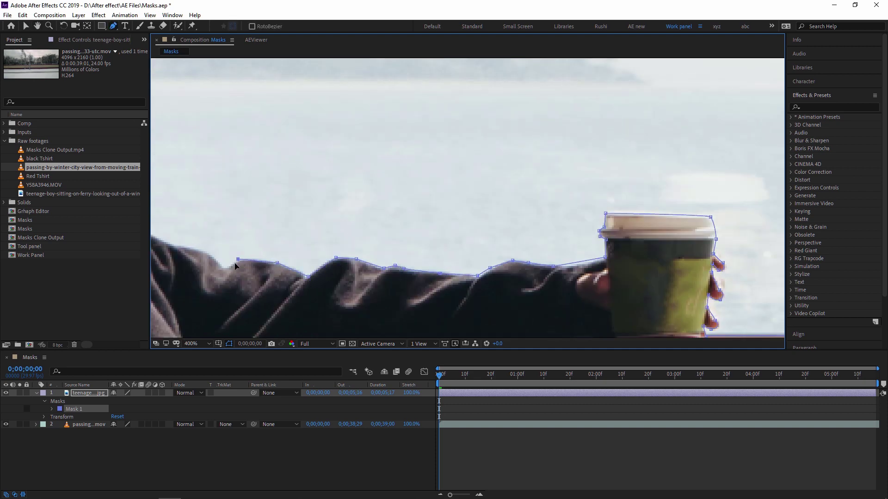
left_click(212, 259)
Step: Follow the boy's shoulder, neck, chin, upper lip and nose with mask points
left_click_drag(286, 241, 531, 310)
left_click(442, 319)
left_click(416, 316)
left_click(365, 288)
left_click(341, 270)
left_click(302, 265)
left_click(269, 258)
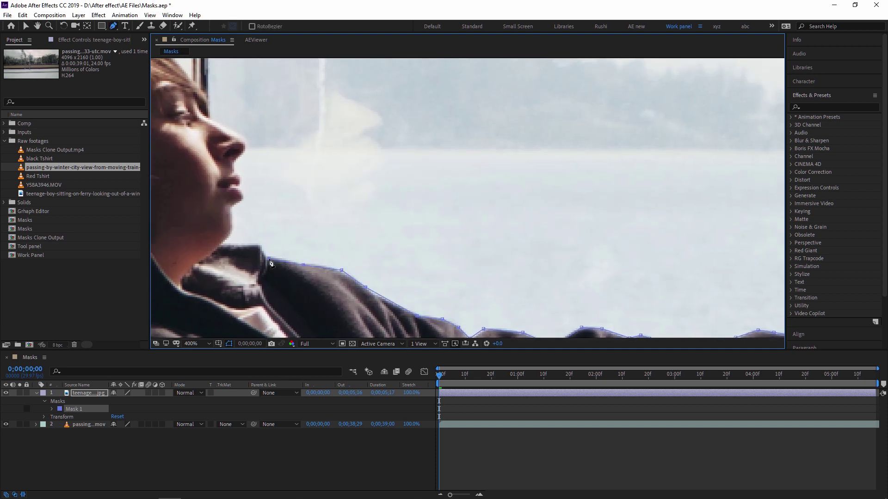
left_click(222, 243)
left_click(231, 216)
left_click(231, 204)
left_click_drag(233, 172, 388, 254)
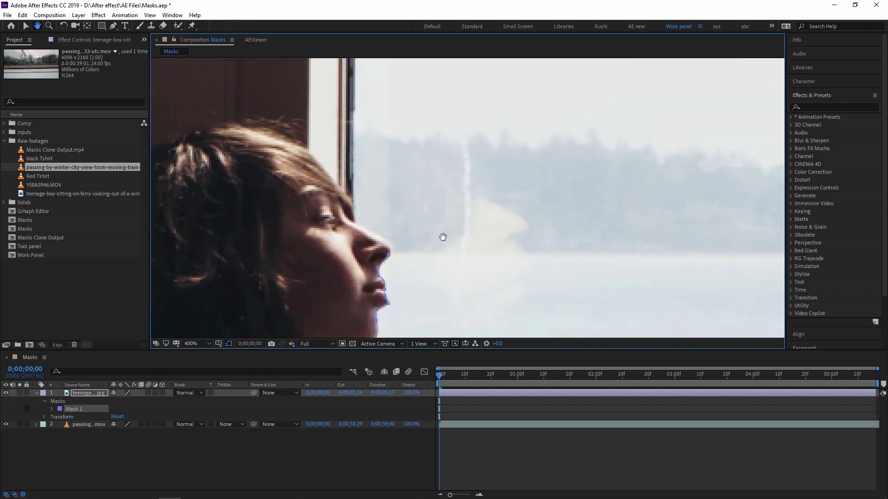
left_click(386, 254)
left_click(383, 242)
left_click(351, 223)
Step: Pan up to the window frame's corner and close the mask on its first point
left_click_drag(317, 181, 365, 246)
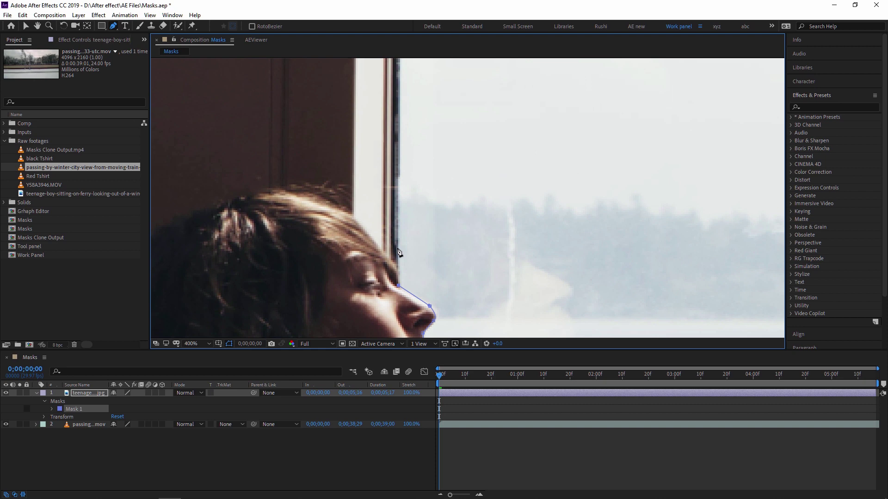
left_click_drag(435, 115, 416, 293)
left_click_drag(397, 125, 369, 183)
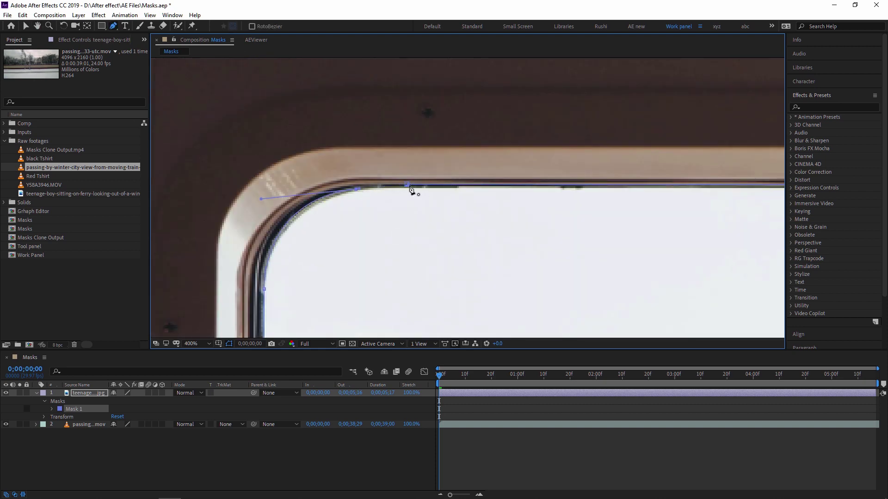
left_click(410, 186)
scroll(471, 248, "down", 8)
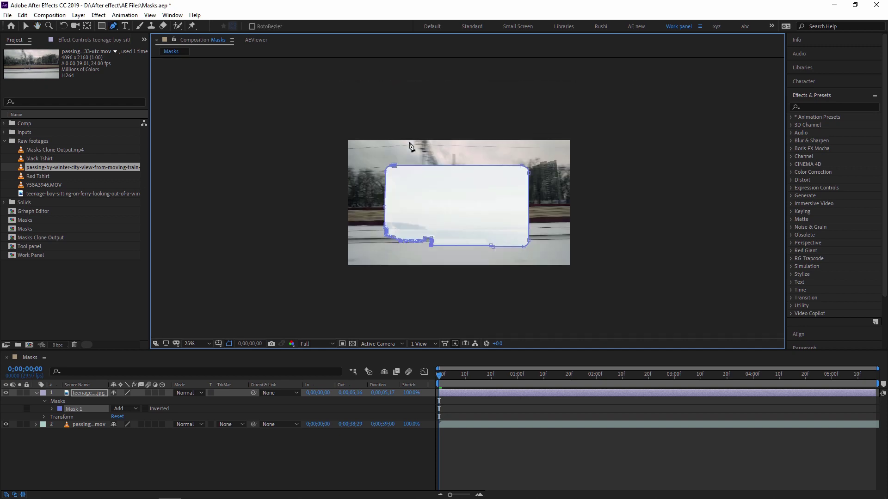
Step: Change Mask 1 on the boy photo layer from Add to Subtract mode
left_click(90, 393)
key("ctrl+t")
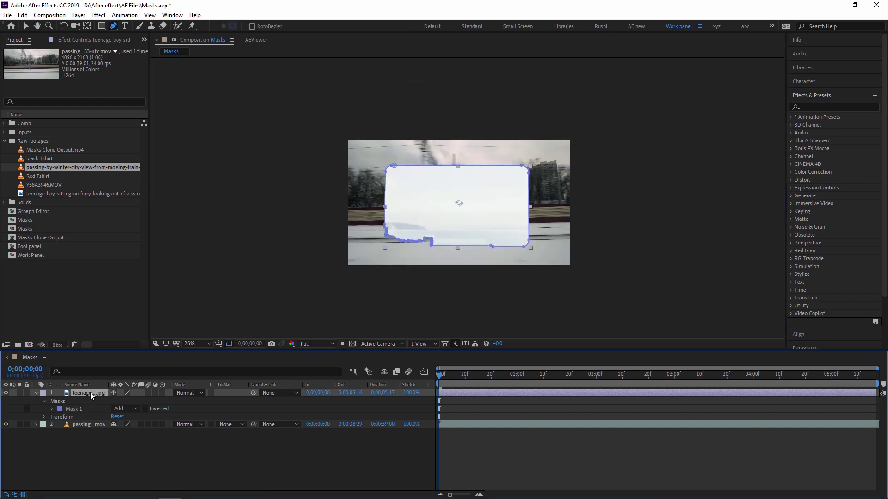
key("period")
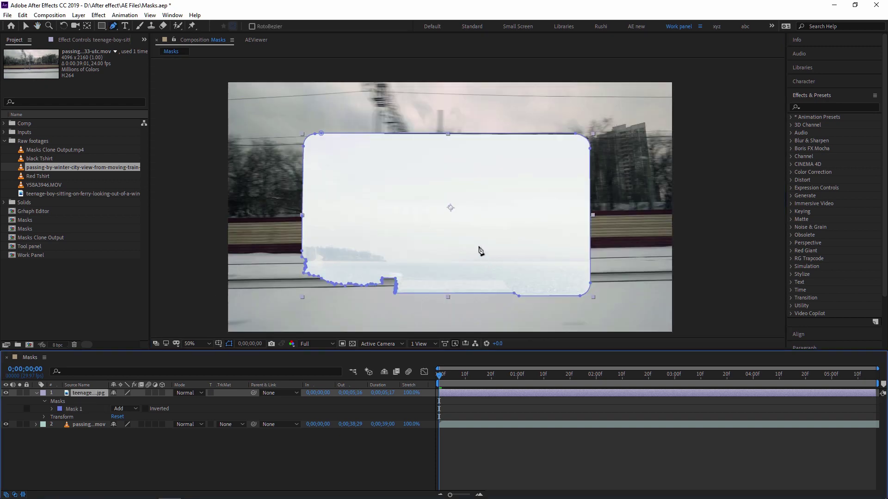
left_click_drag(482, 240, 479, 224)
key("g")
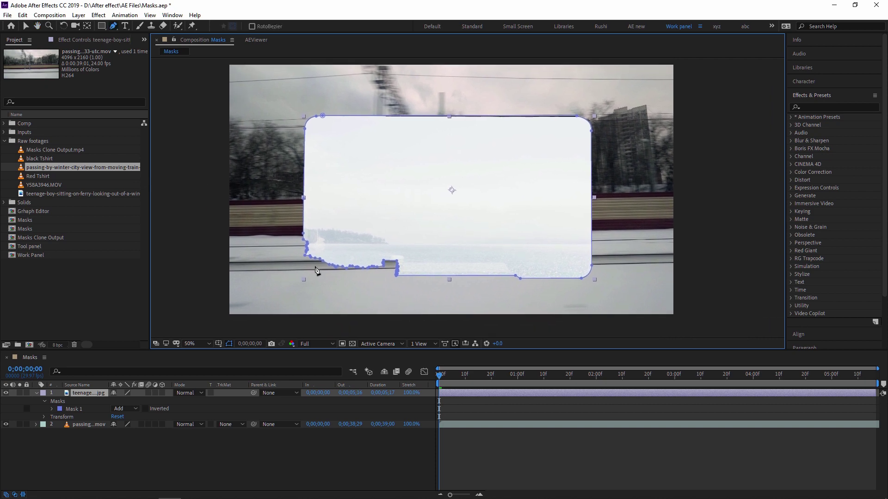
left_click(90, 393)
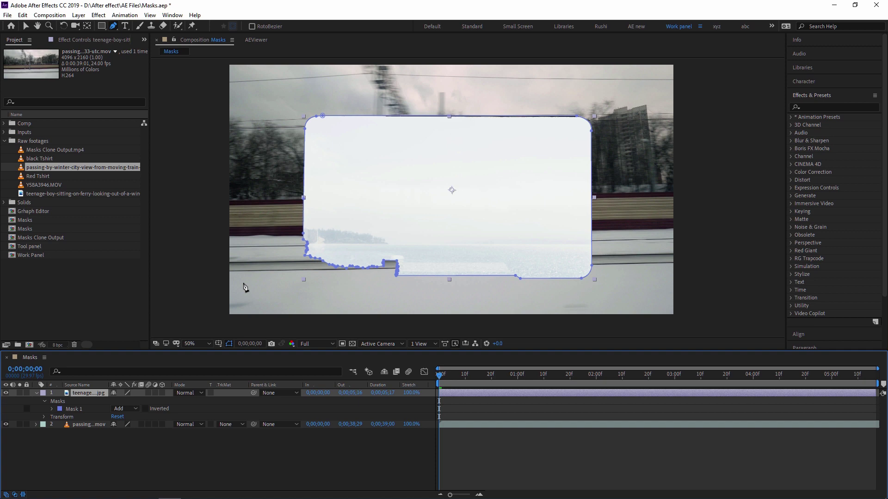
left_click(52, 409)
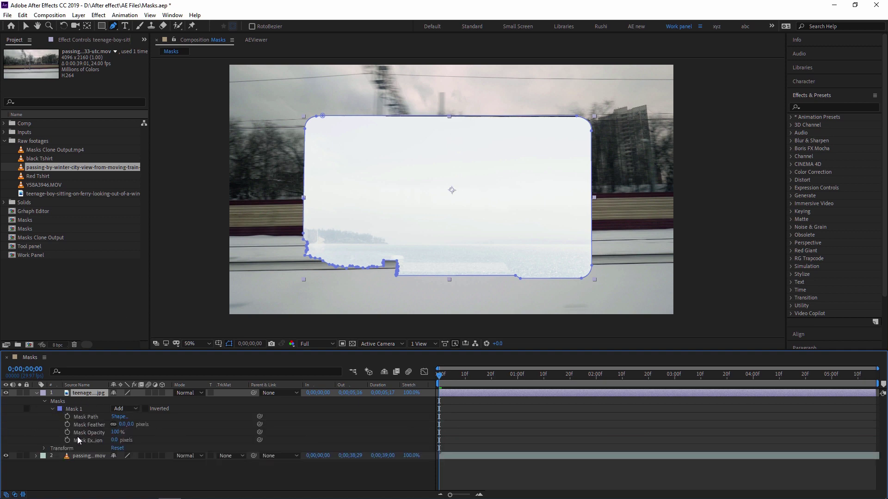
left_click(131, 409)
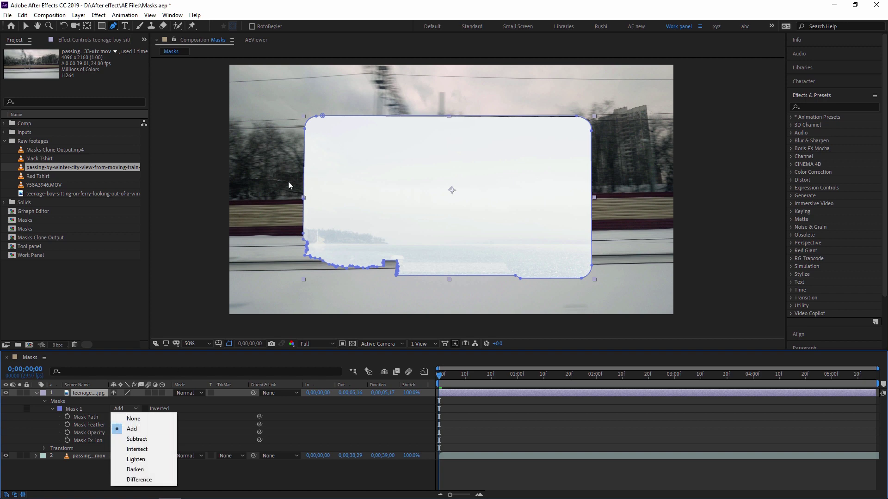
left_click(138, 439)
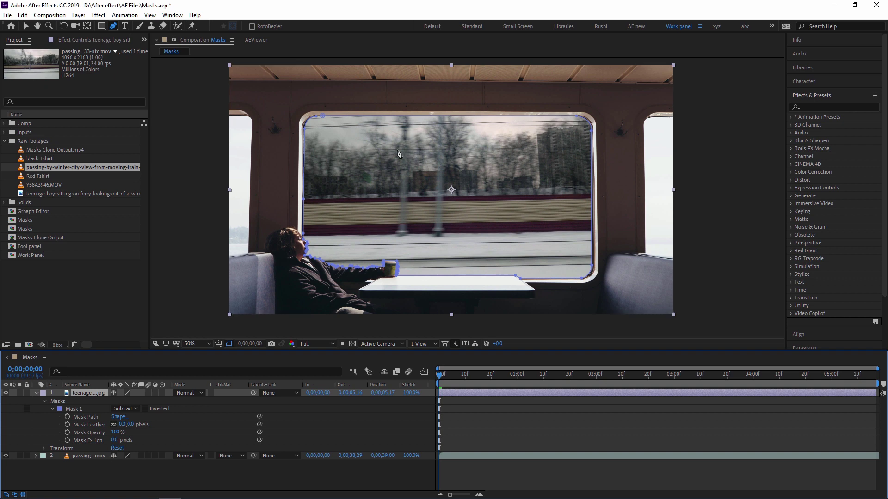
Step: Preview the composite, return to frame 0 at 25% zoom, and select the boy photo layer
left_click(444, 401)
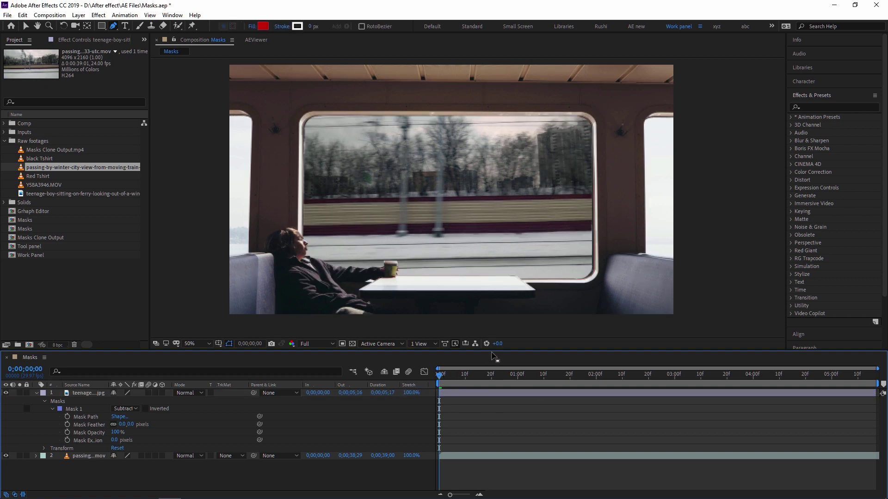
key("space")
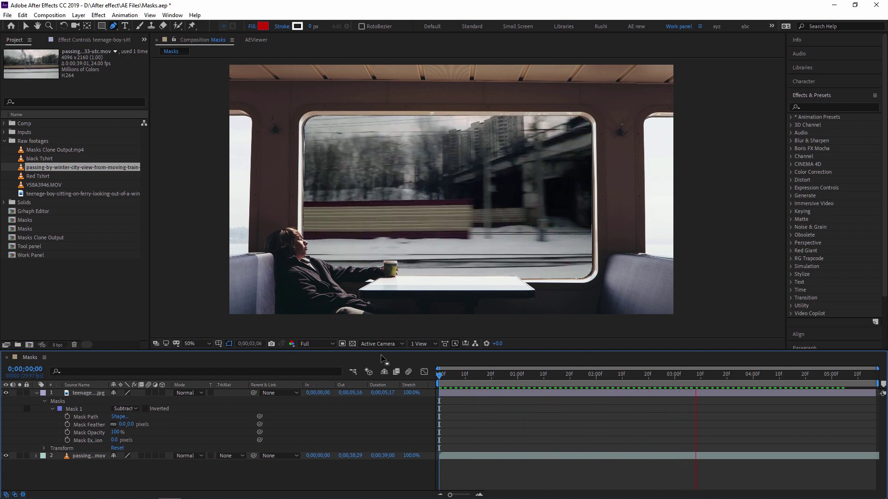
key("space")
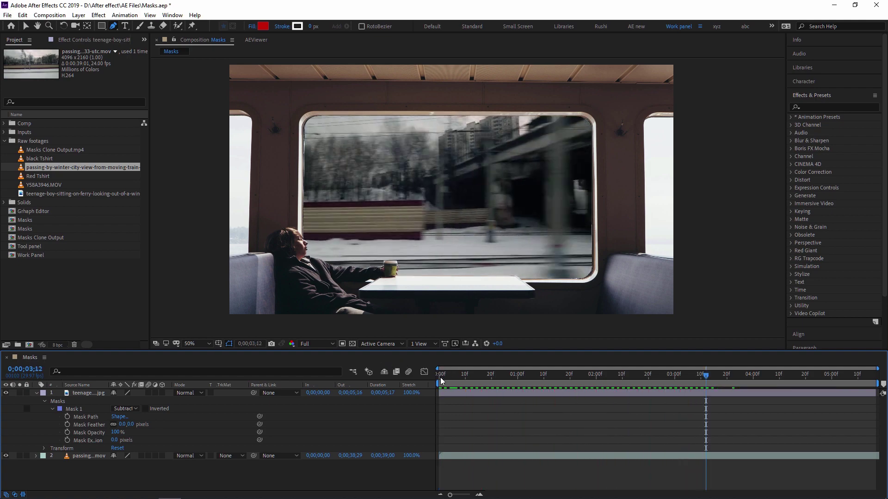
left_click(440, 375)
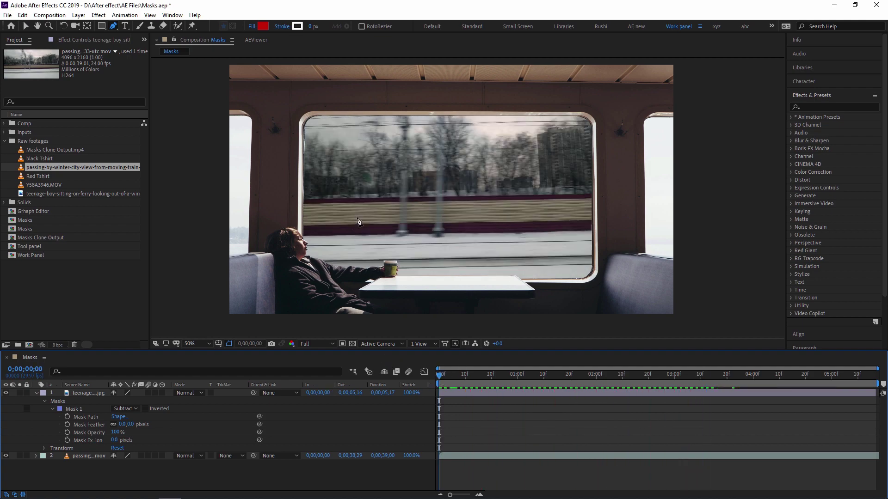
key("comma")
key("comma")
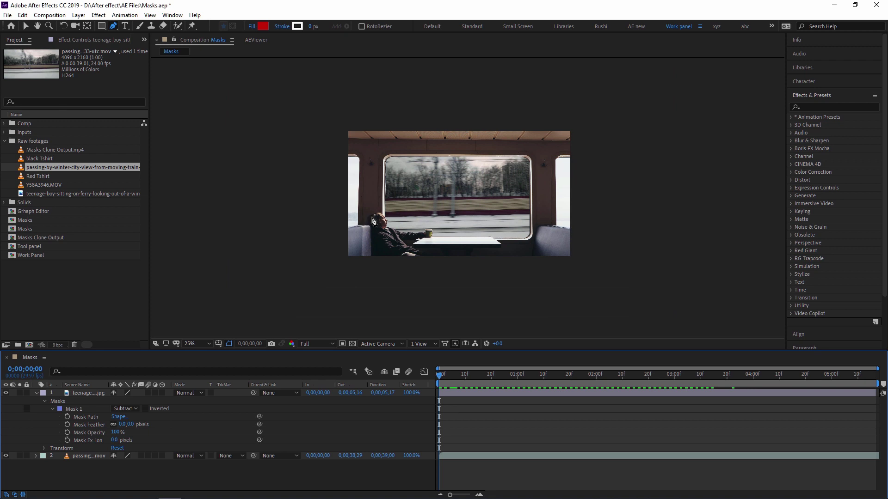
left_click(83, 391)
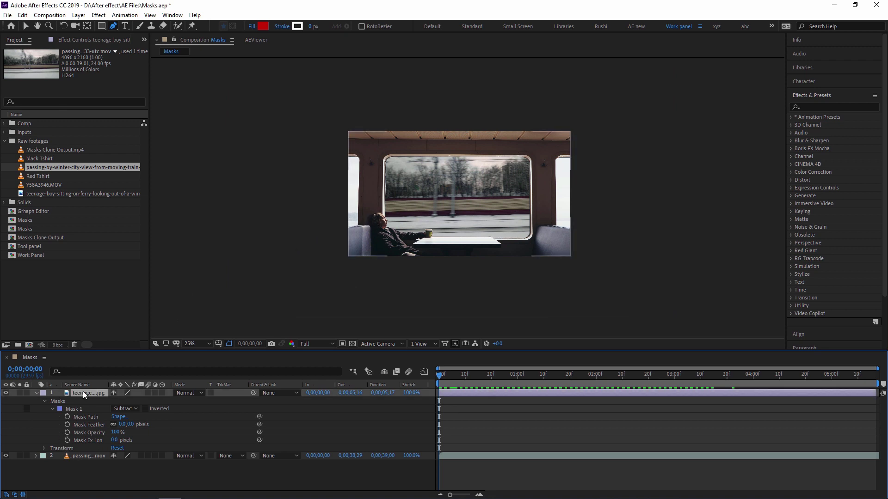
Step: Scrub the boy photo's Scale up to 45.3, 38.2% and preview the result
key("s")
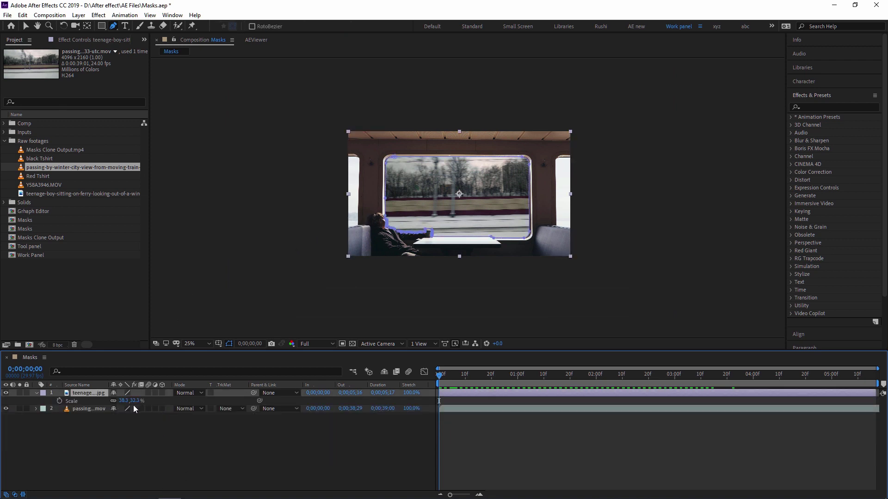
left_click_drag(123, 401, 127, 403)
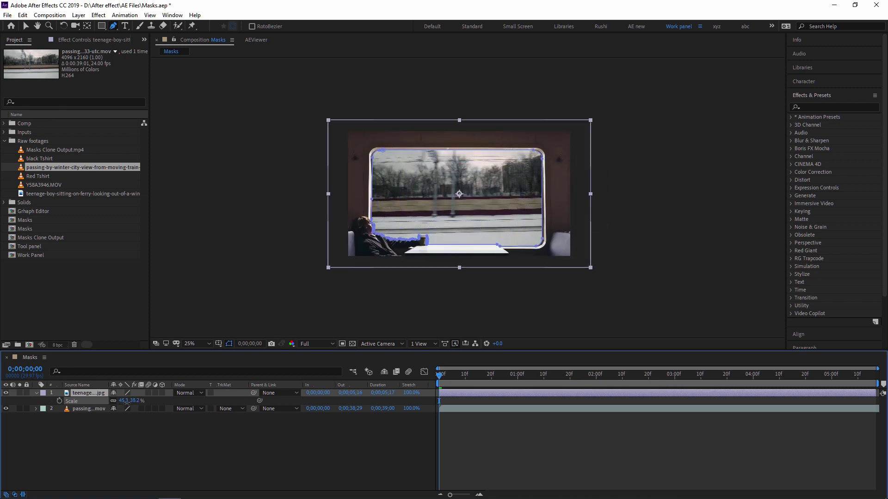
left_click(533, 424)
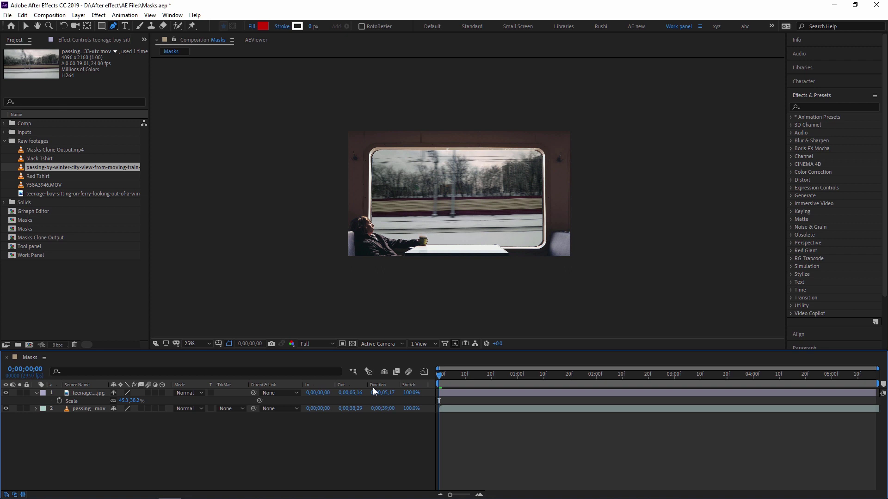
key("space")
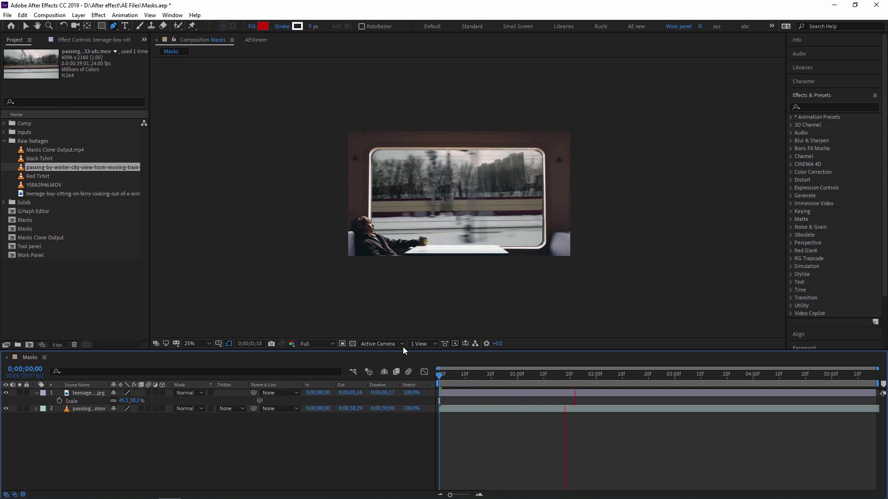
scroll(559, 204, "up", 2)
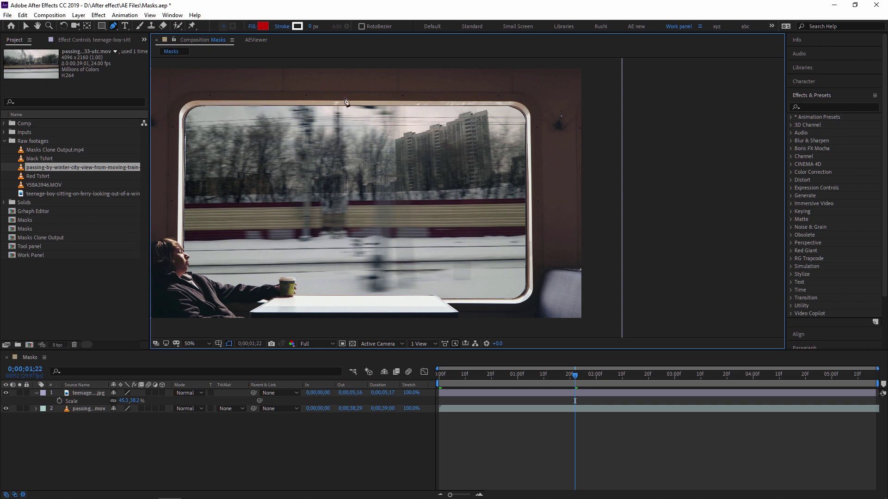
Step: Give Mask 1 on the ferry photo a 20-pixel feather and preview the softened window edge
left_click(85, 394)
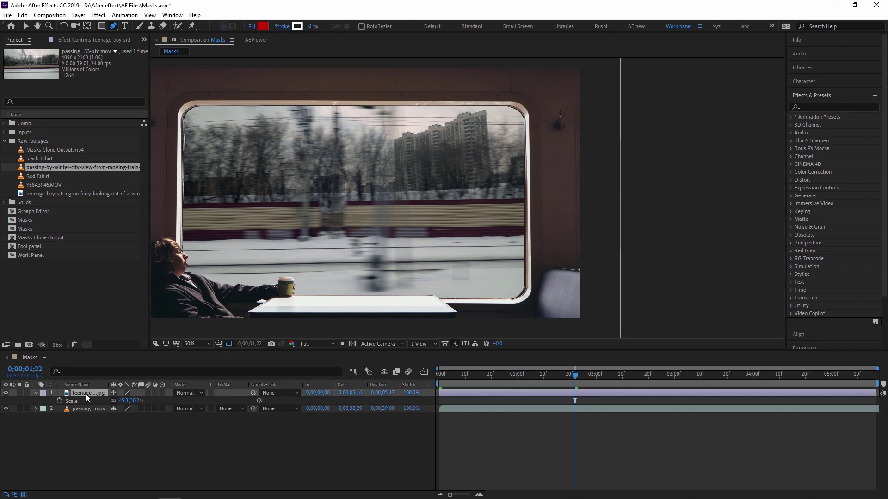
key("s")
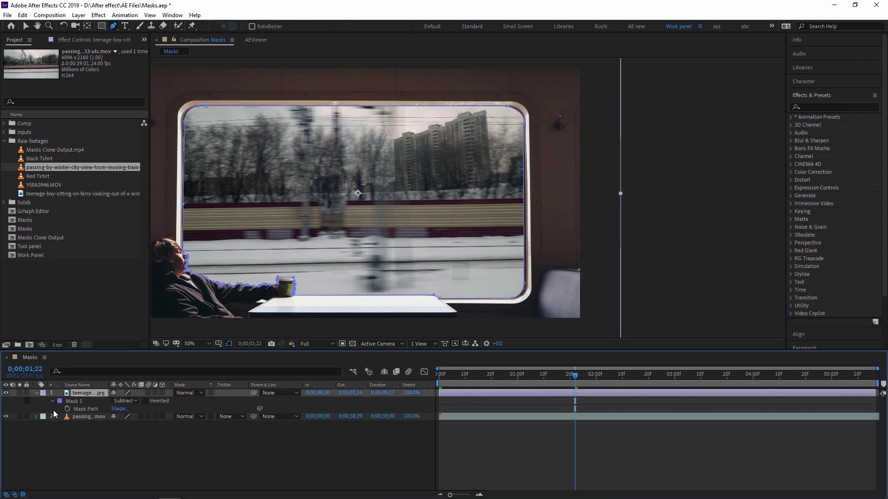
key("m")
left_click(52, 401)
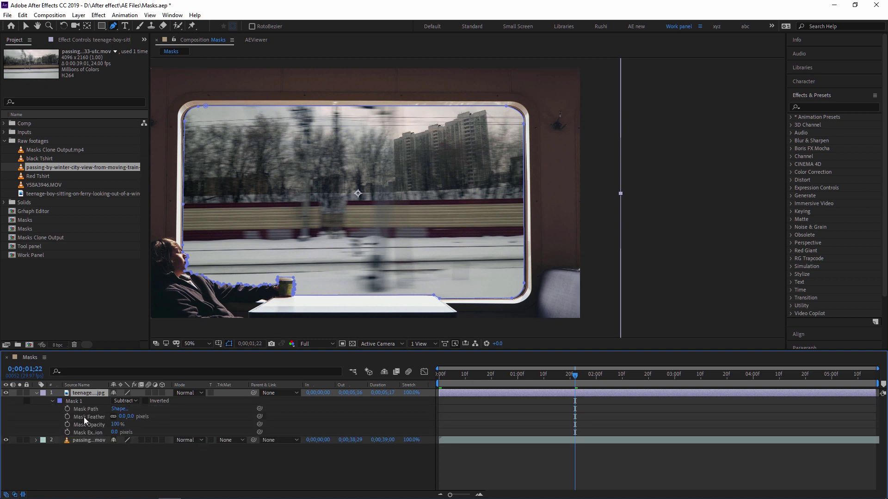
left_click(122, 417)
key("Return")
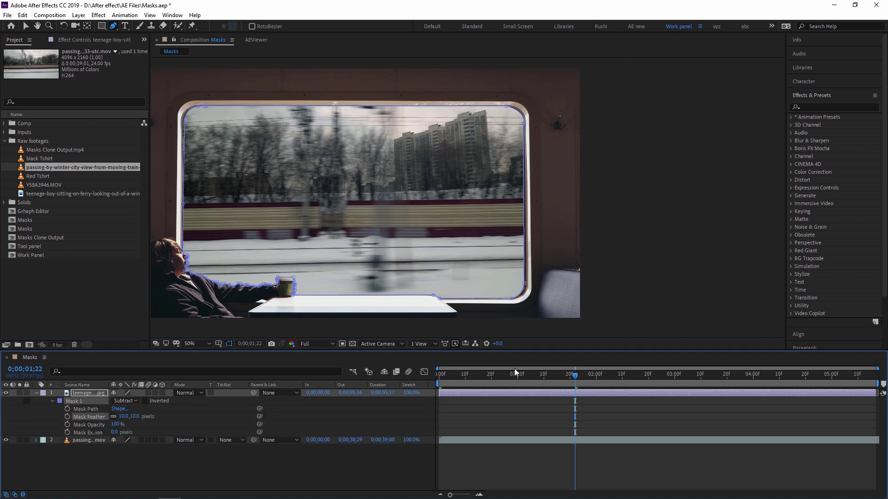
left_click(121, 416)
type("20")
key("Return")
left_click(501, 467)
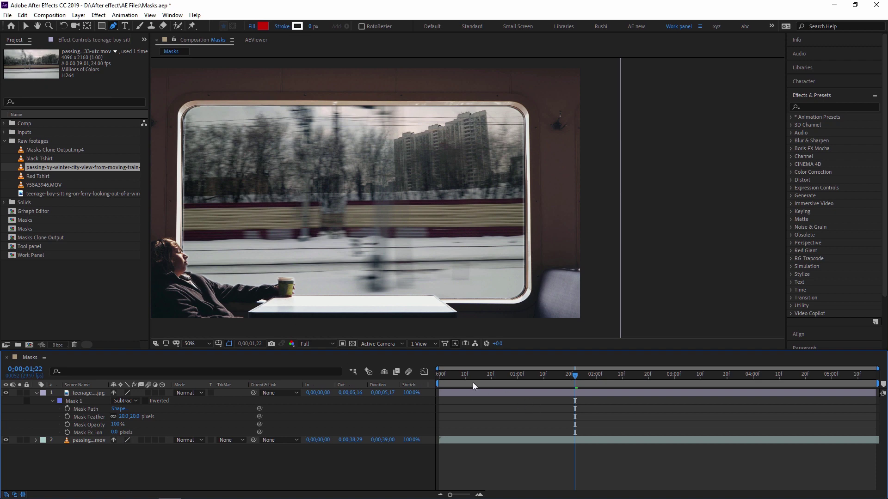
key("space")
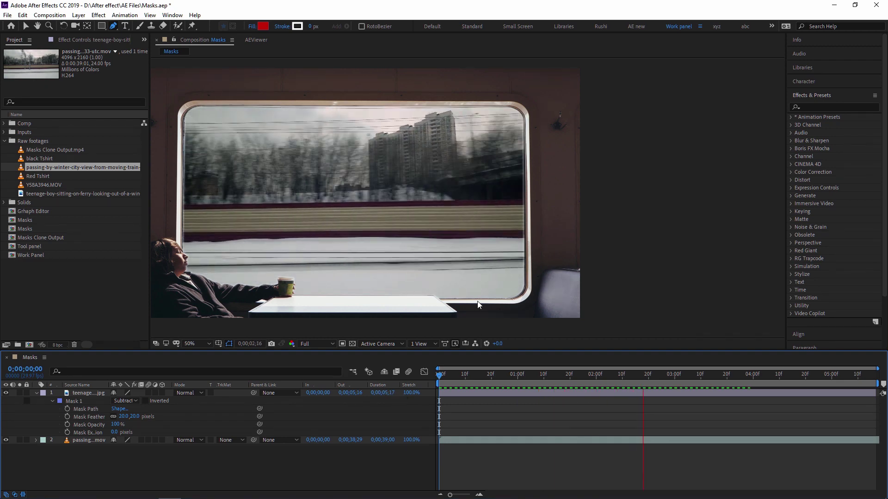
key("space")
left_click_drag(313, 259, 390, 245)
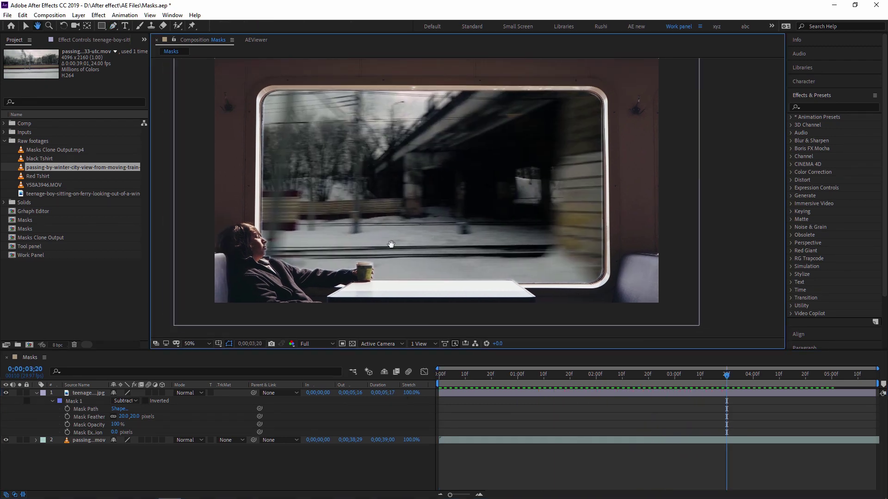
key("comma")
key("g")
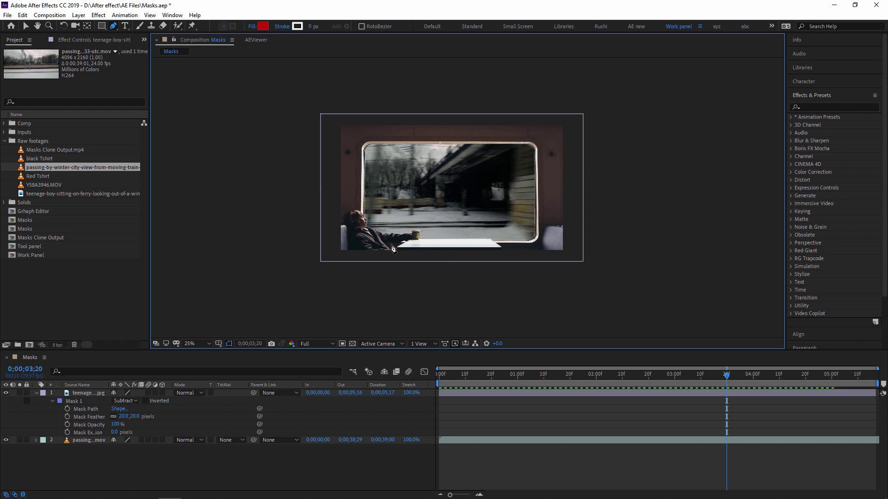
key("period")
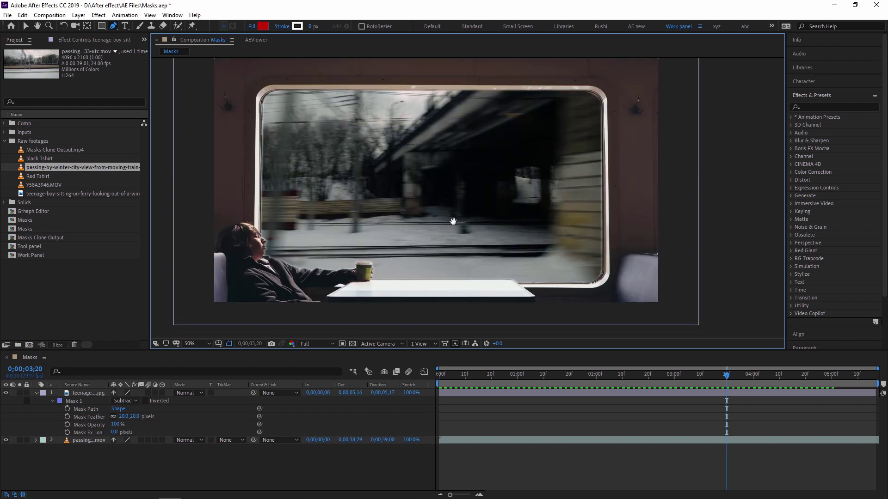
left_click_drag(453, 221, 469, 230)
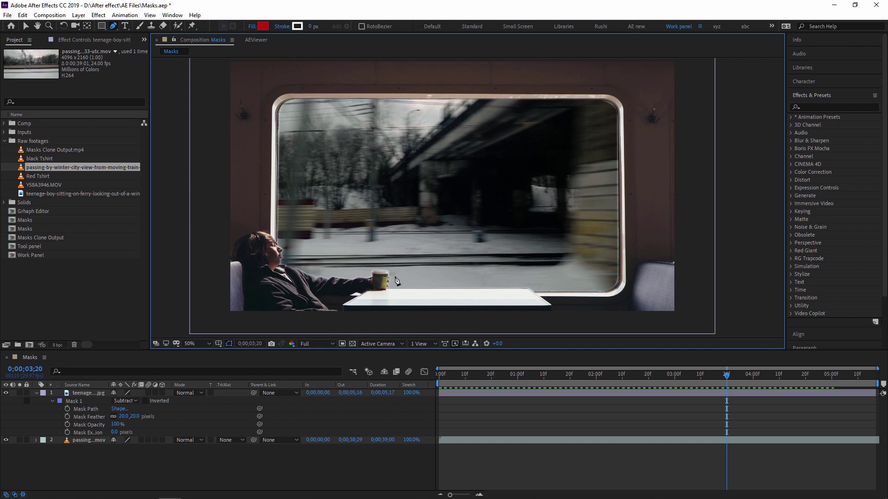
key("comma")
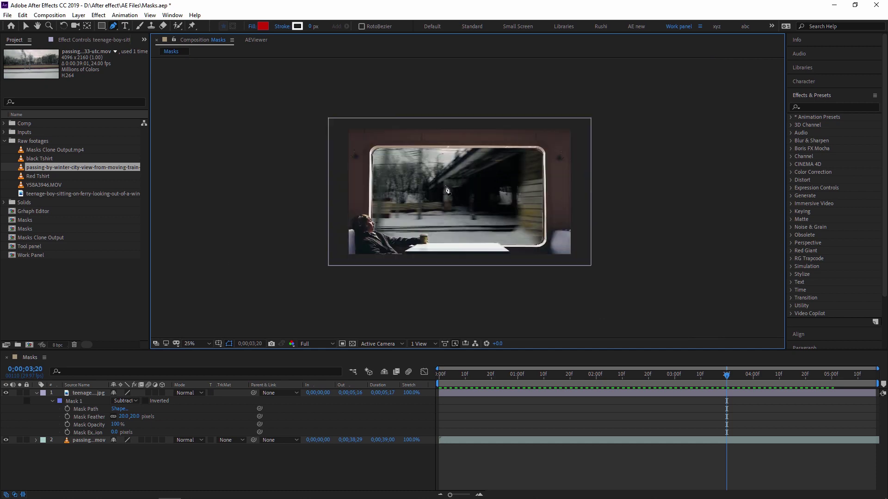
left_click(402, 407)
key("Home")
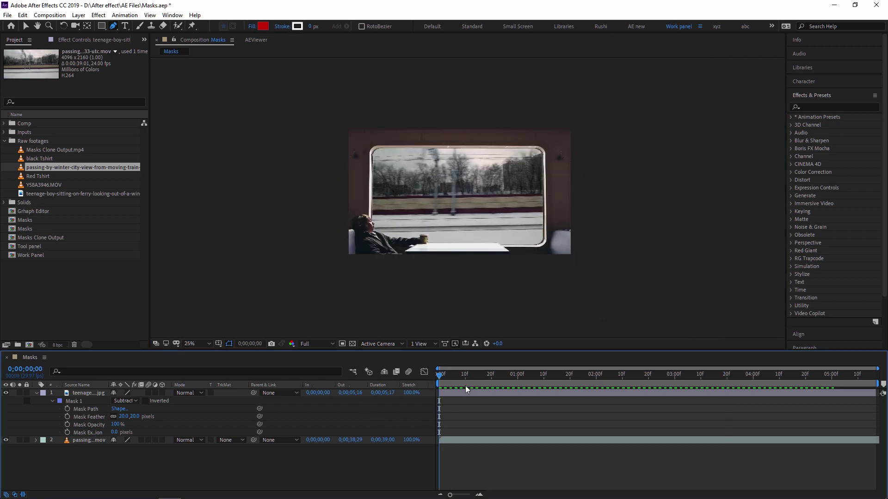
key("space")
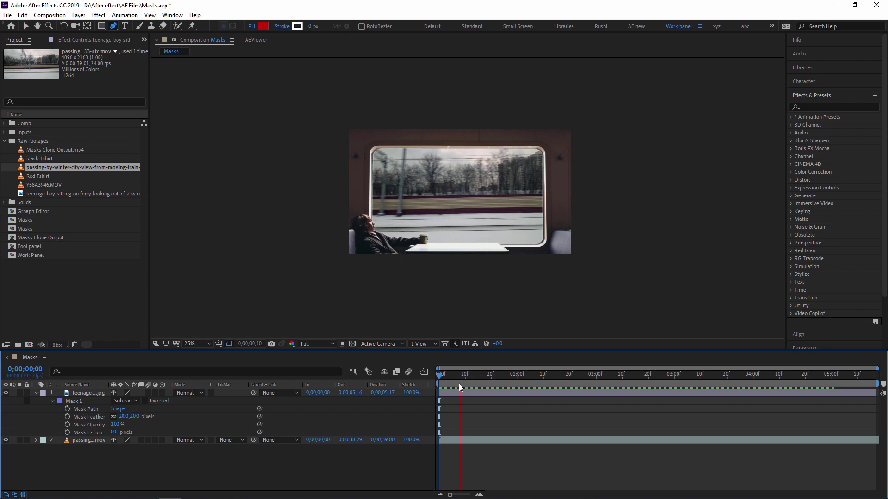
key("space")
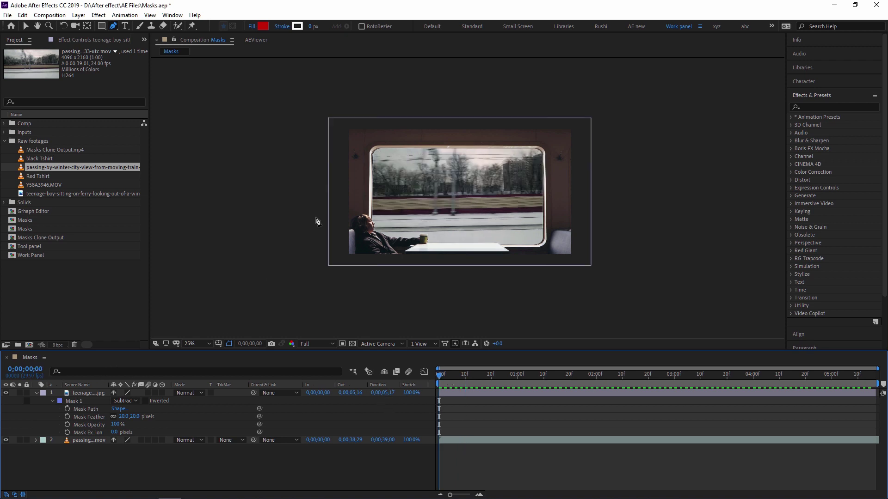
key("period")
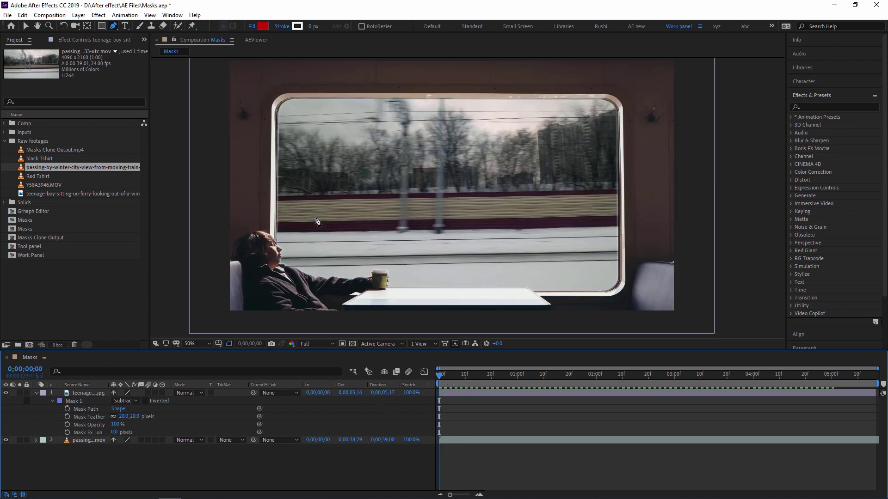
left_click(88, 392)
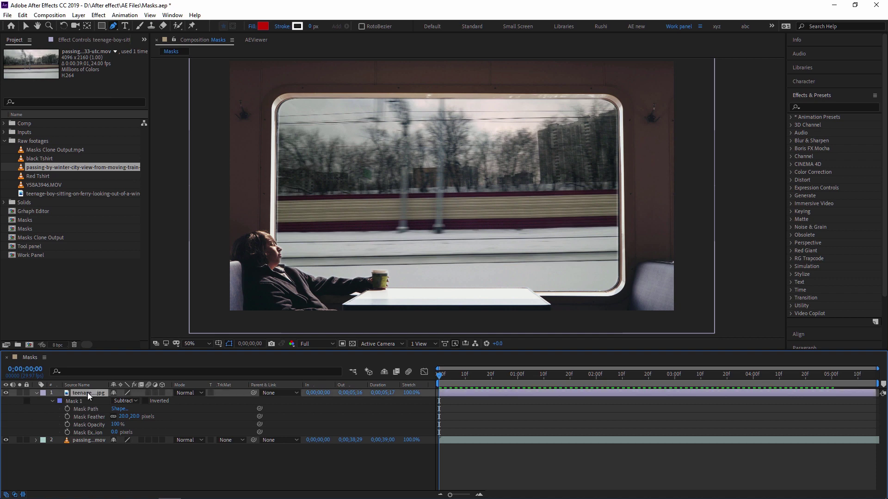
left_click(90, 401)
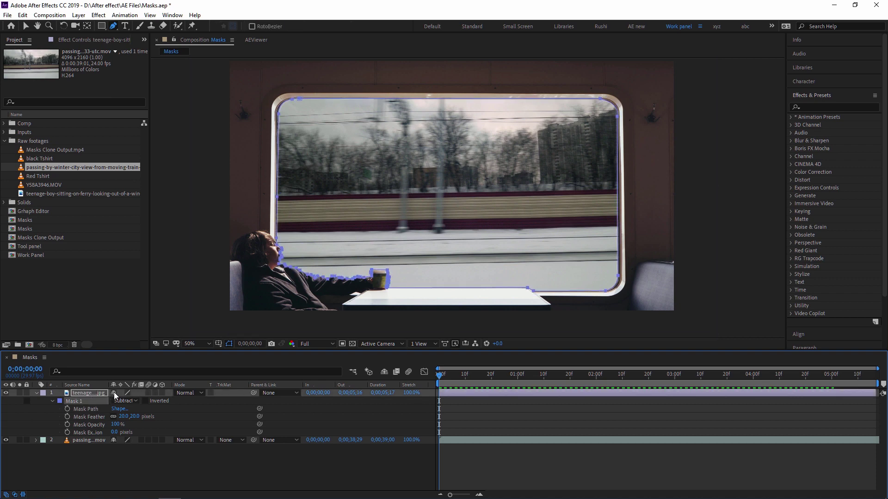
Step: Delete Mask 1 from the ferry photo and deselect the layer
key("Delete")
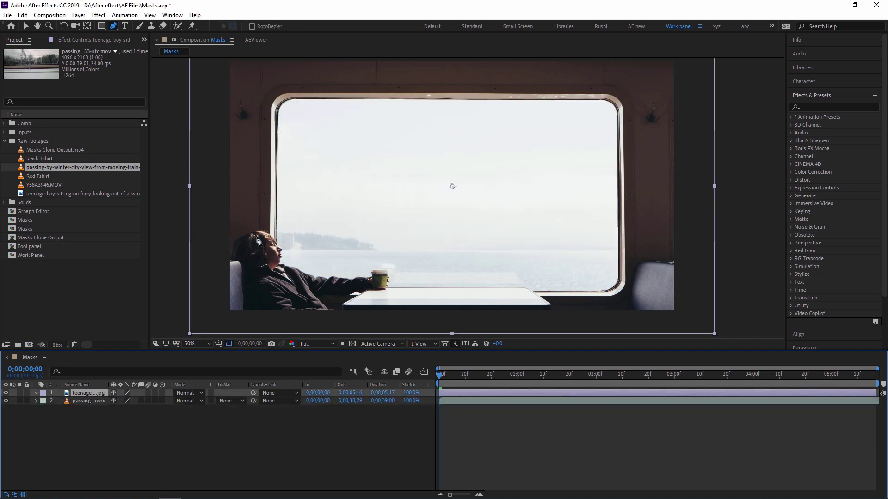
scroll(311, 208, "up", 3)
scroll(368, 214, "down", 3)
left_click(148, 433)
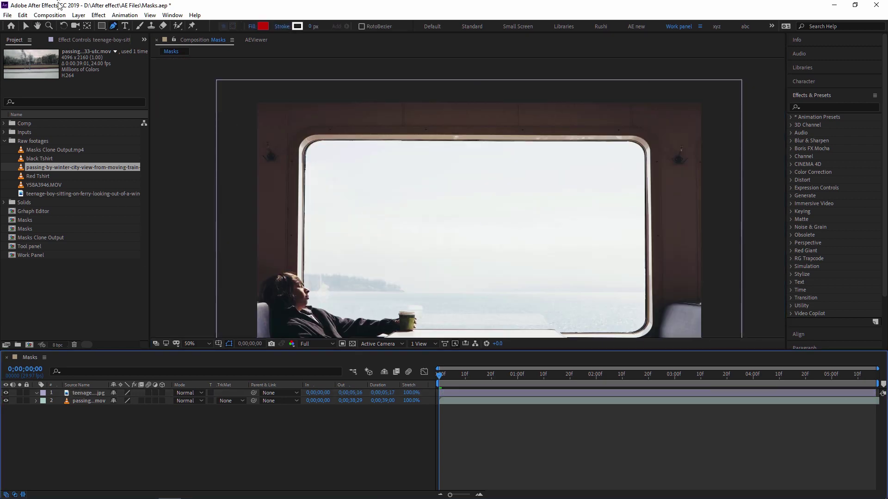
left_click(114, 26)
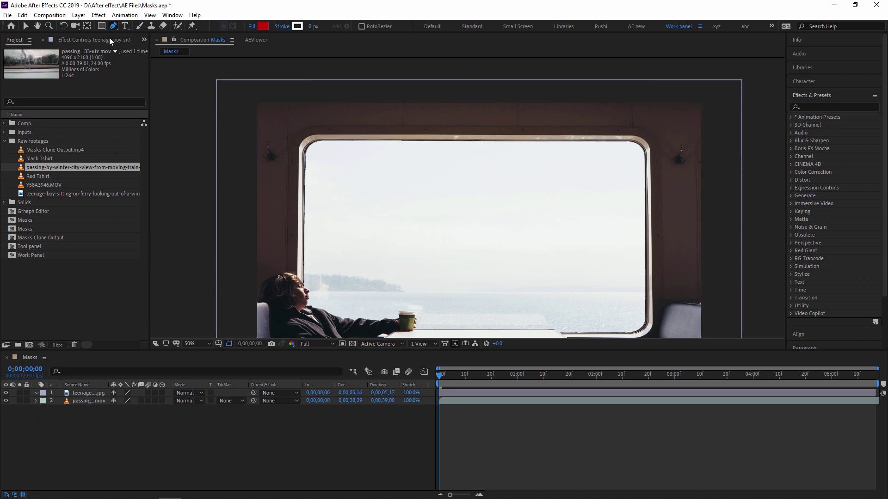
Step: Add a new shape layer and pen a path across the window's top and down its right edge
left_click(79, 15)
mouse_move(121, 28)
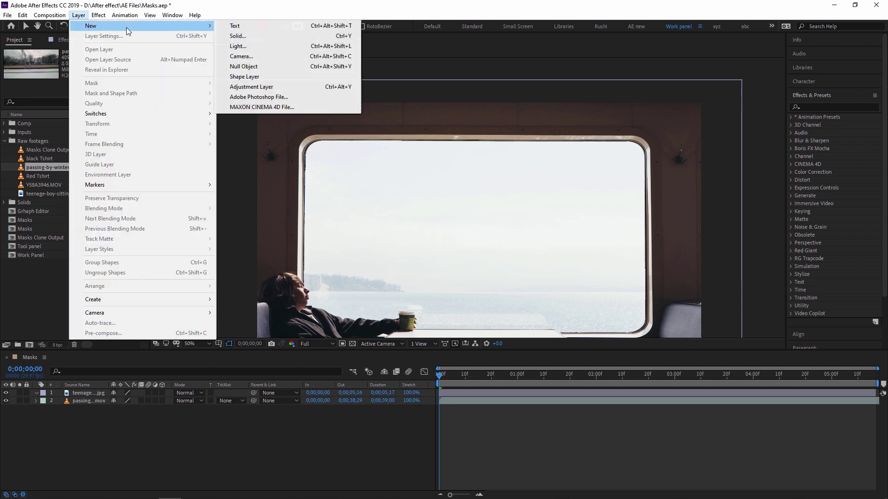
left_click(241, 76)
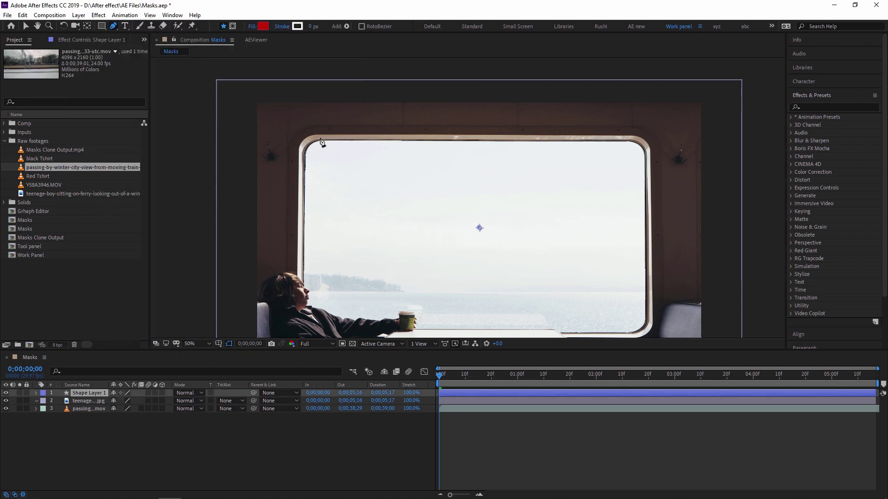
left_click(319, 141)
left_click(634, 142)
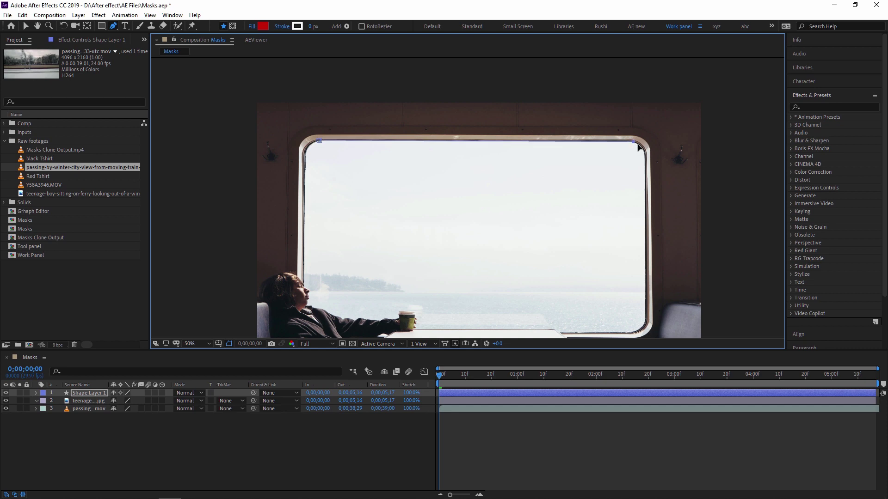
left_click_drag(646, 158, 646, 173)
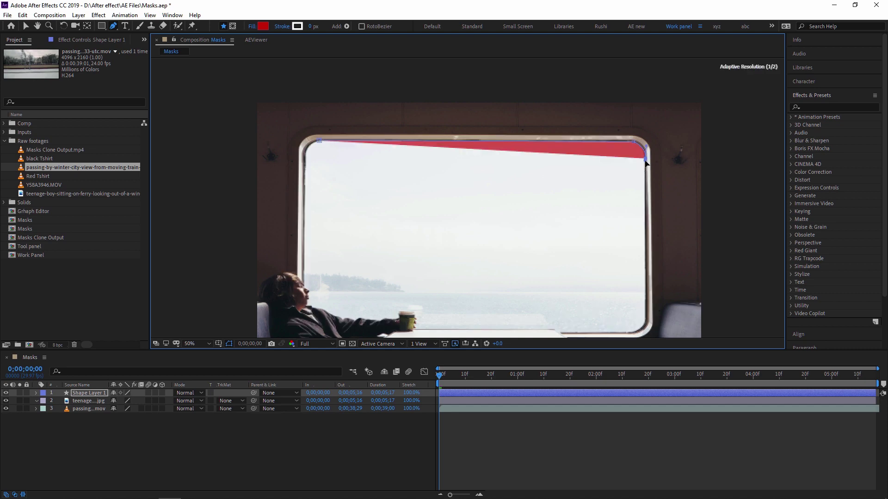
left_click(647, 323)
left_click(633, 334)
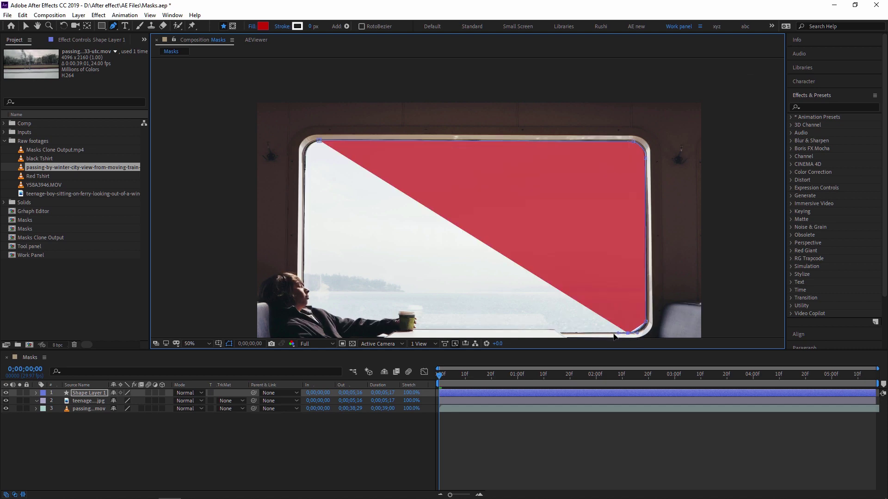
scroll(624, 323, "down", 3)
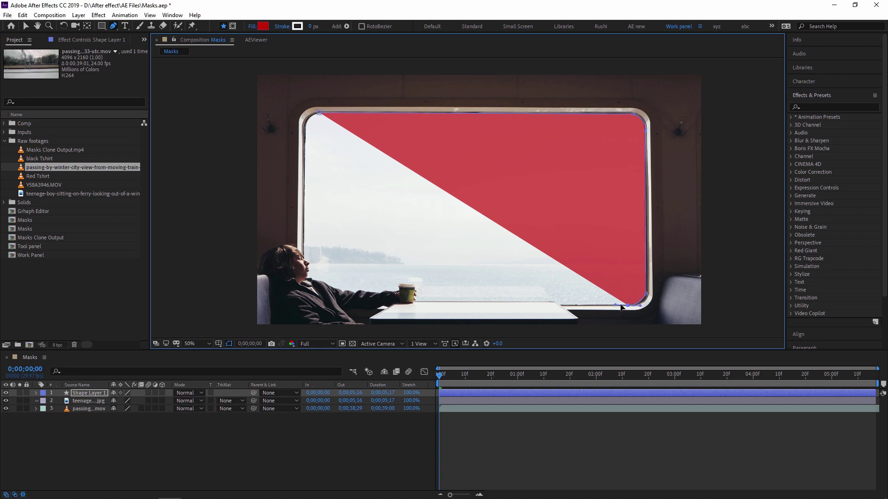
Step: Continue the path along the window bottom, cup, arm and shoulder, then close the shape
left_click(555, 304)
left_click(414, 302)
left_click(414, 284)
left_click(399, 284)
left_click(362, 289)
left_click(346, 290)
left_click(323, 282)
left_click(309, 280)
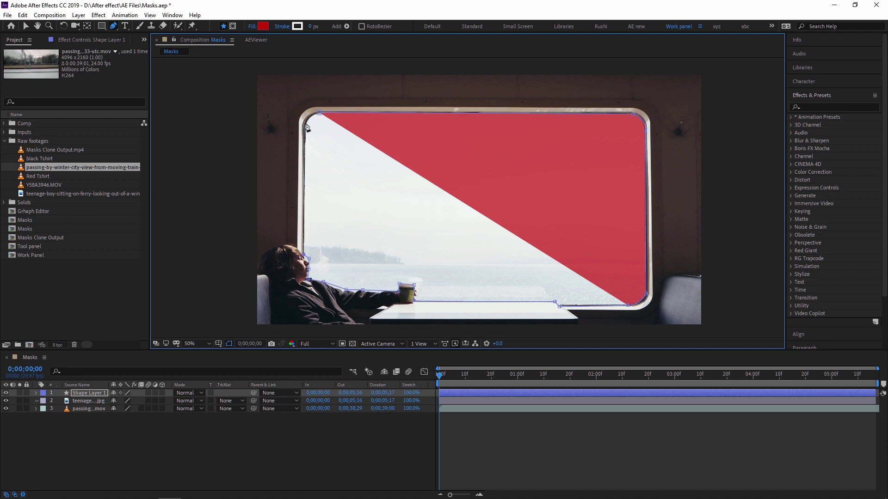
left_click(319, 113)
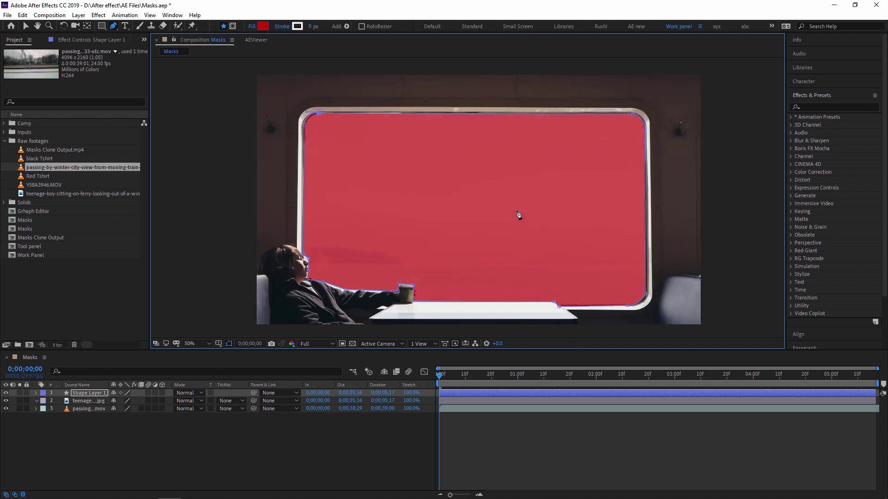
left_click_drag(518, 215, 442, 206)
Step: Hide Shape Layer 1, set the ferry photo's track matte to Alpha Inverted Matte 'Shape Layer 1', and preview
left_click(148, 459)
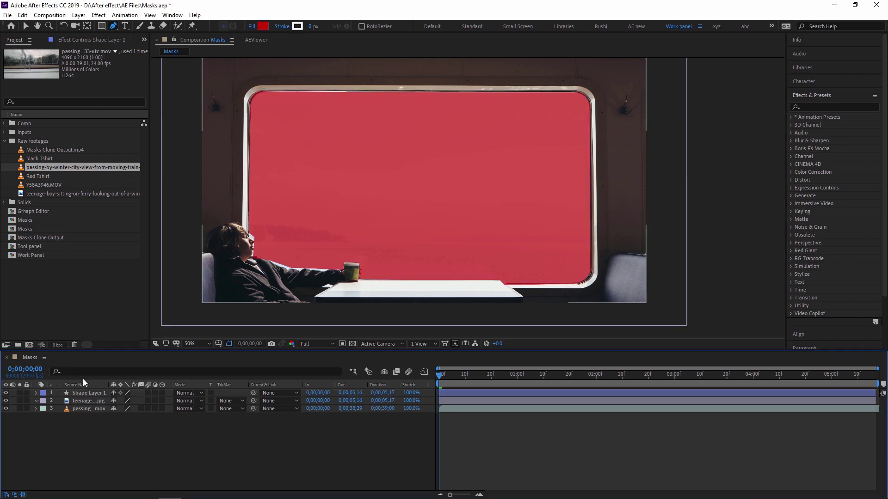
left_click(87, 393)
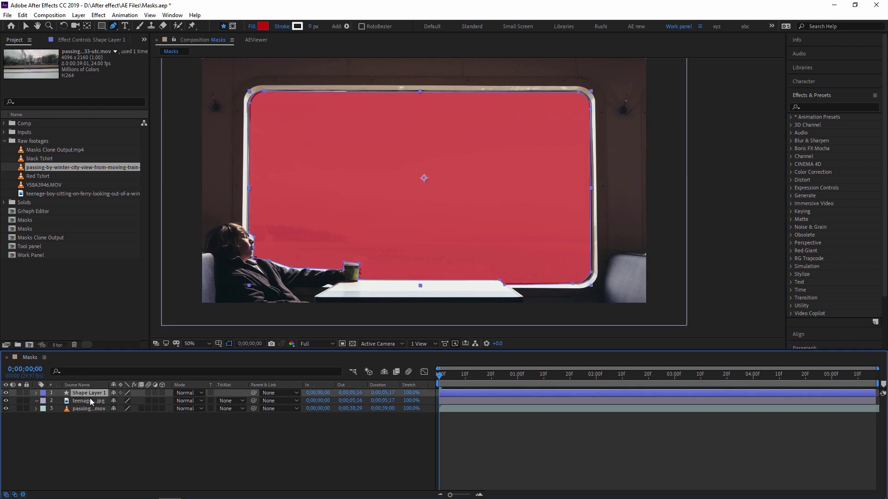
left_click(5, 393)
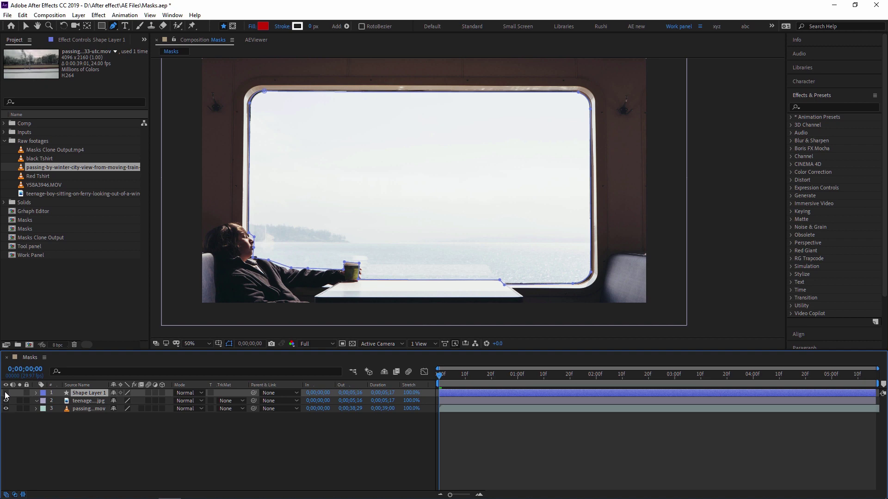
left_click(90, 401)
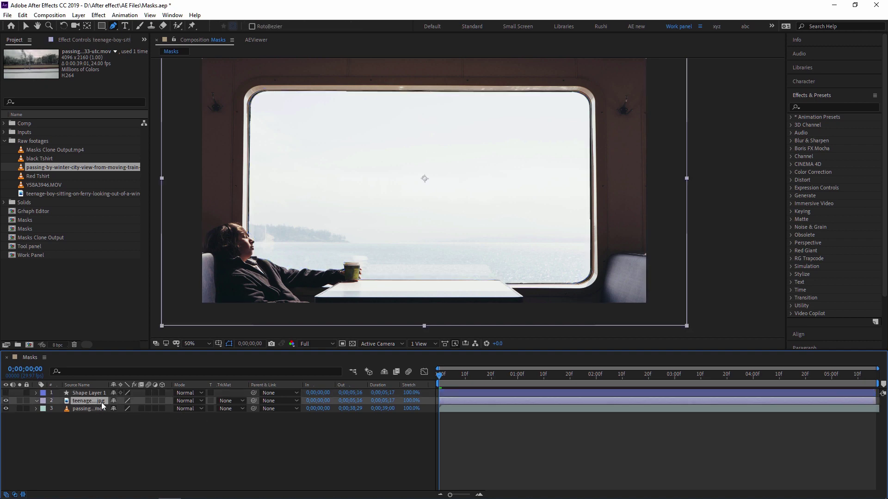
left_click(226, 402)
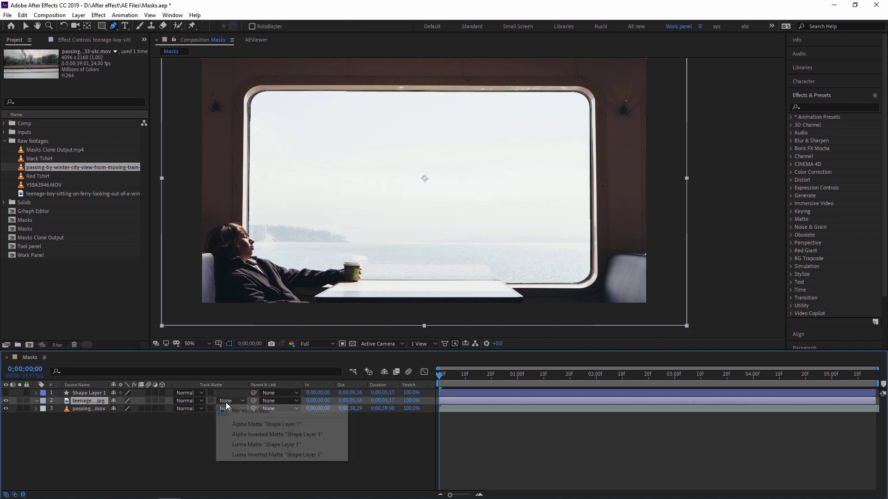
left_click(228, 398)
left_click(233, 401)
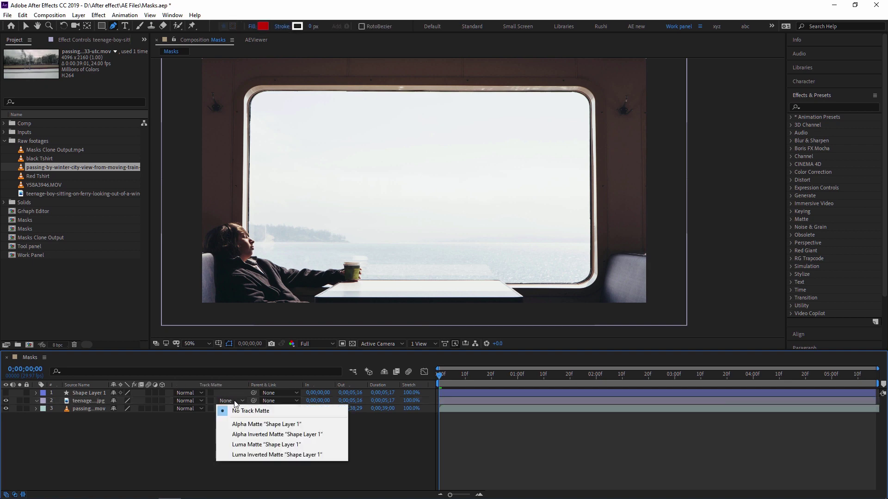
left_click(257, 435)
key("space")
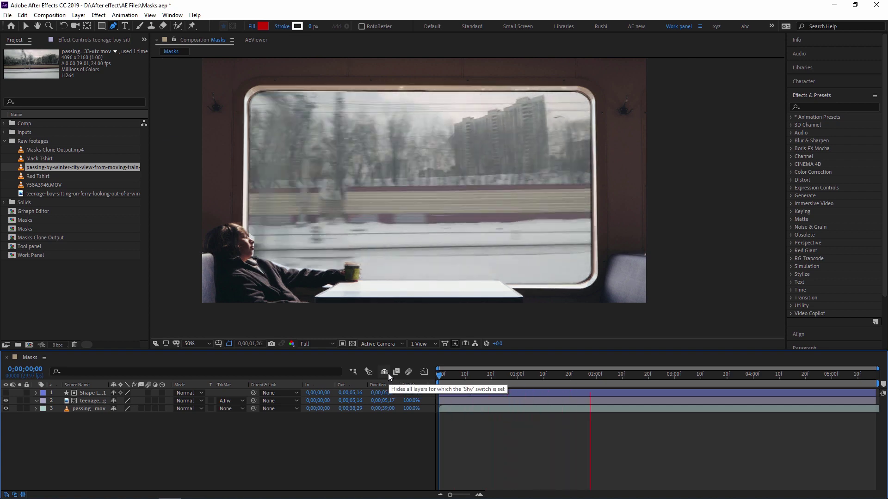
key("space")
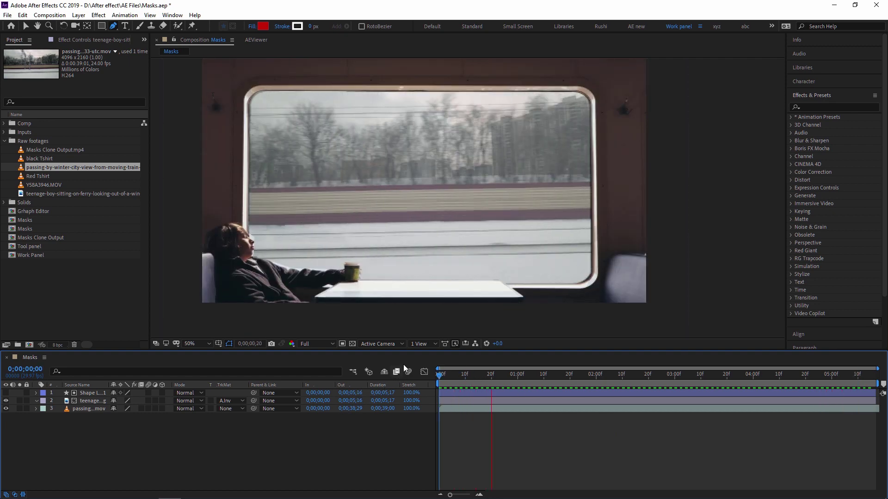
key("space")
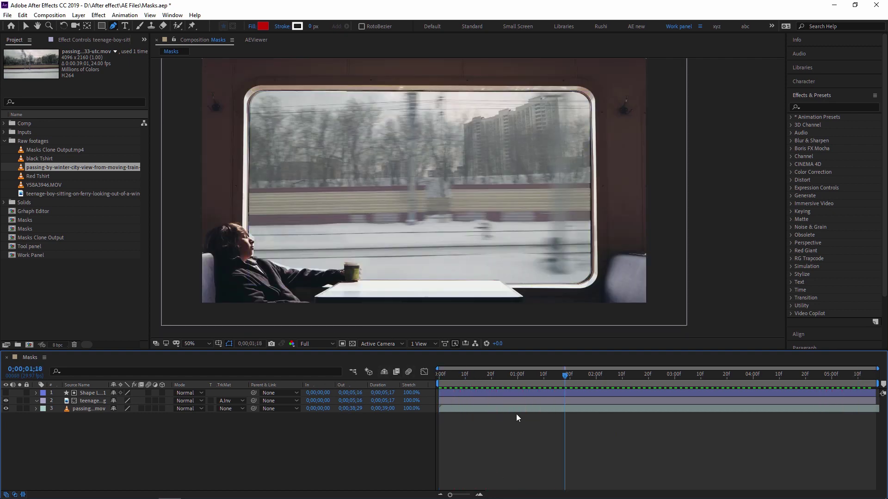
left_click_drag(454, 375, 354, 448)
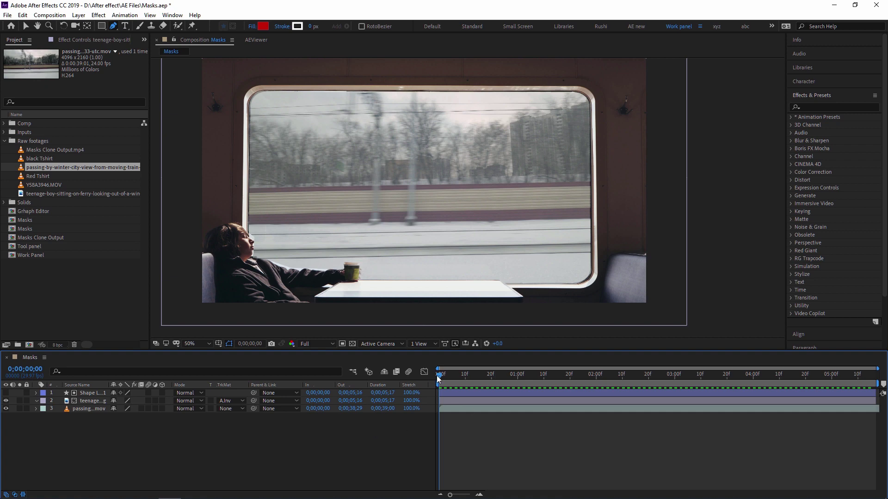
left_click_drag(438, 377, 411, 393)
Step: Create a new composition named 'Clone effect'
left_click(27, 345)
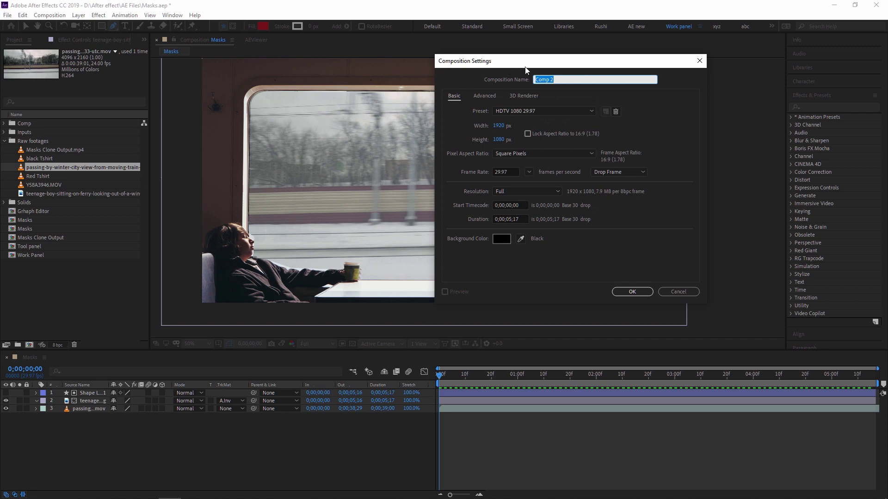
type("Clone effects")
key("BackSpace")
left_click(631, 292)
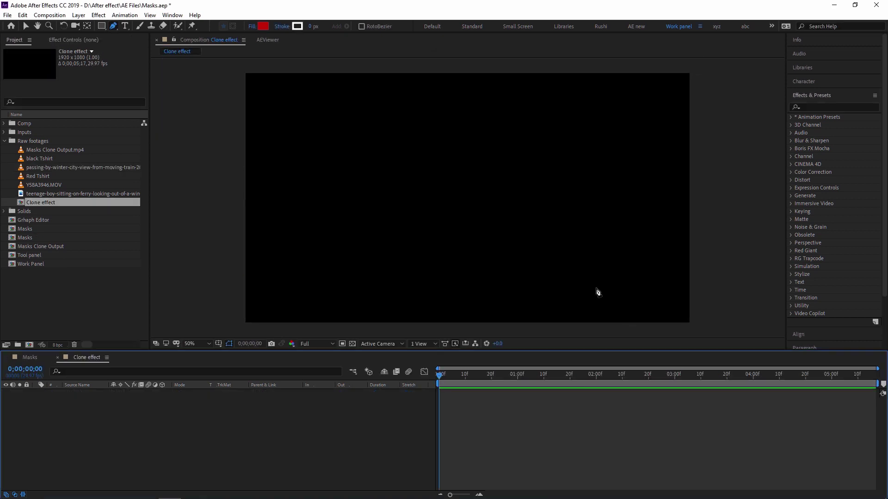
Step: Pick the black Tshirt footage in the Project panel and add it to the composition
left_click(52, 181)
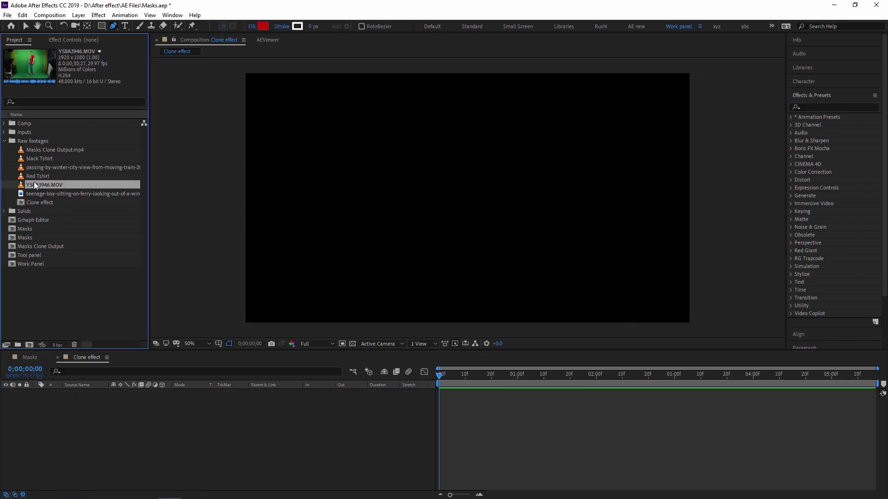
left_click(41, 176)
left_click(44, 159)
mouse_move(43, 158)
left_mouse_down()
mouse_move(137, 352)
mouse_move(420, 451)
left_mouse_up()
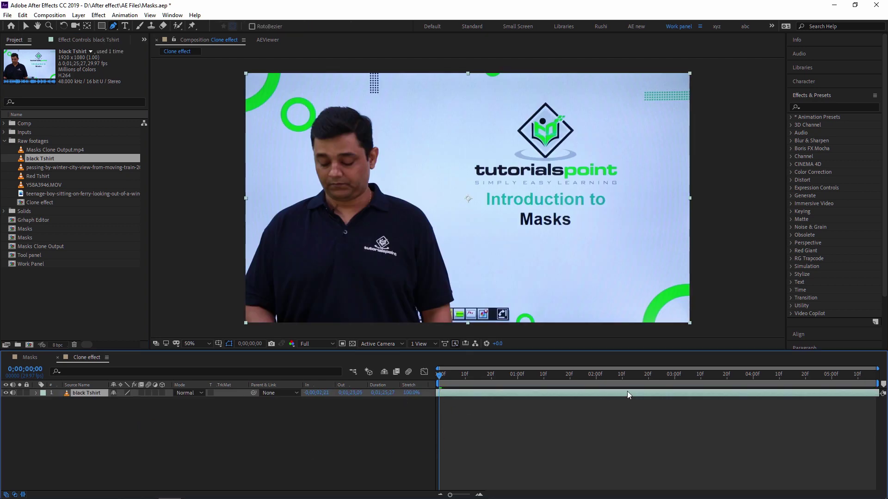
Step: Slide the black Tshirt layer earlier so it starts at its Masks slide
left_click_drag(814, 393, 451, 398)
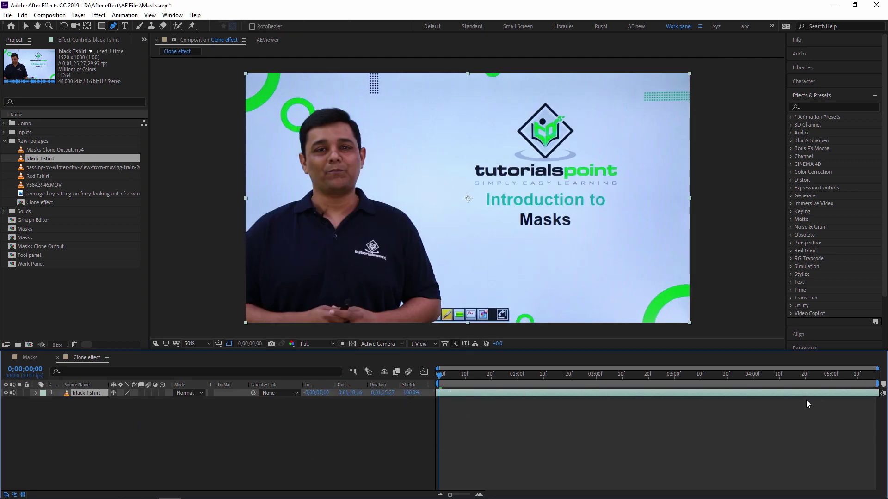
left_click_drag(815, 395, 469, 397)
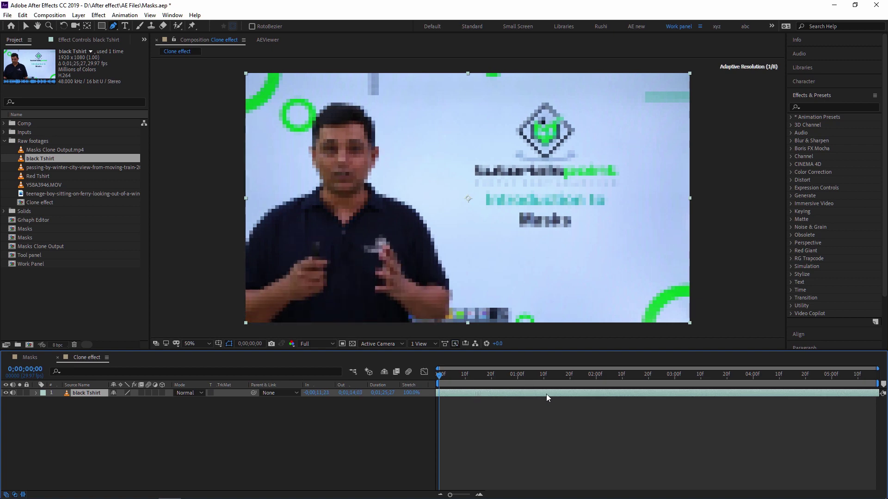
left_click_drag(842, 393, 520, 394)
left_click_drag(835, 394, 519, 397)
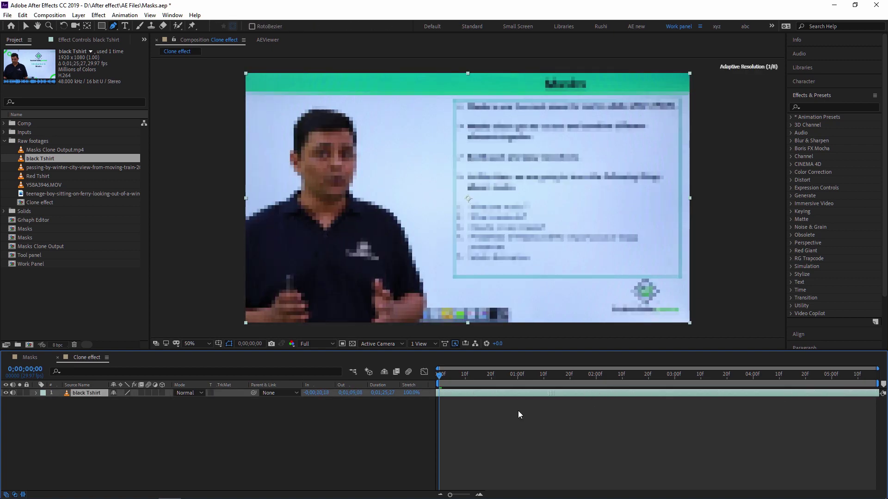
left_click_drag(858, 388, 468, 387)
left_click_drag(573, 389, 458, 390)
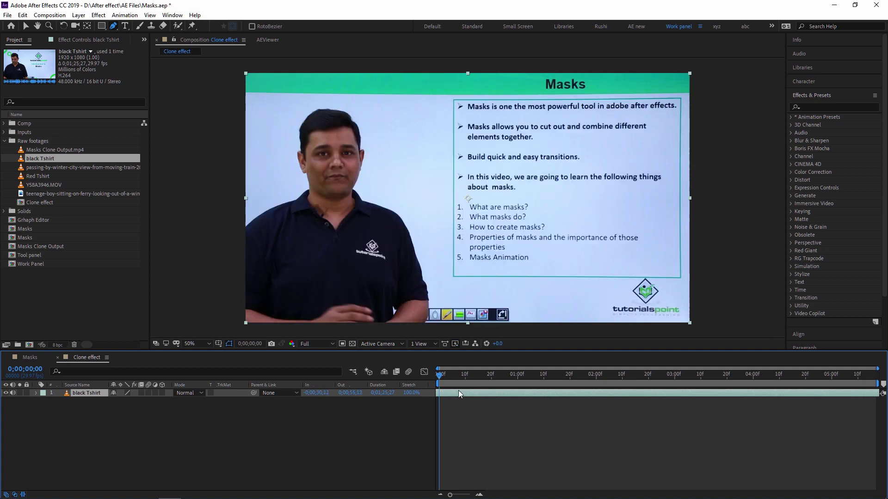
left_click_drag(833, 393, 608, 396)
left_click_drag(792, 387, 487, 385)
left_click_drag(842, 393, 571, 393)
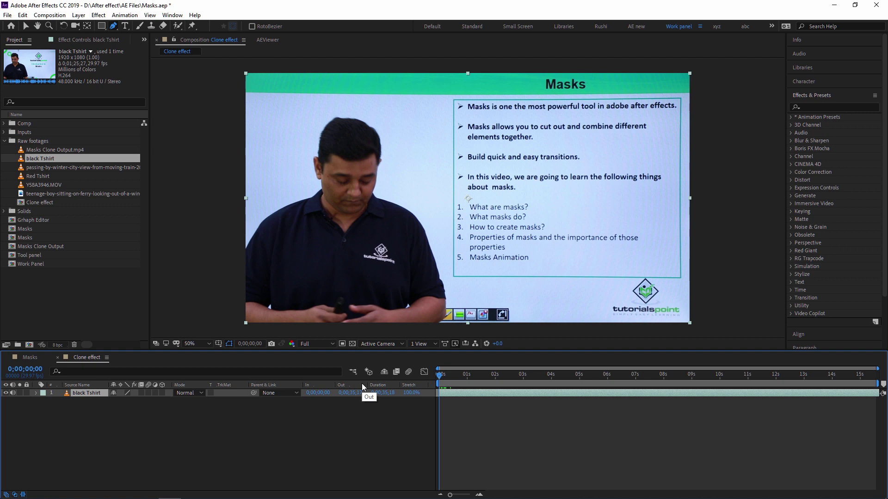
Step: Preview the black Tshirt clip from the start of the timeline
key("space")
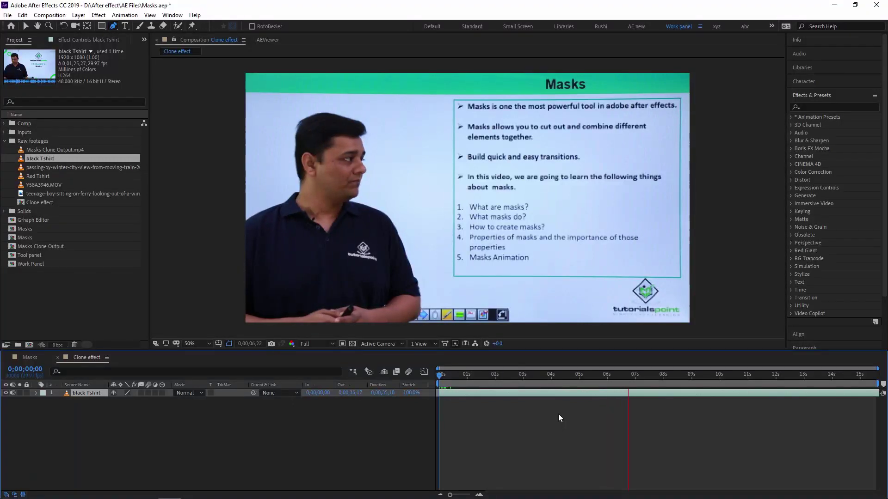
key("space")
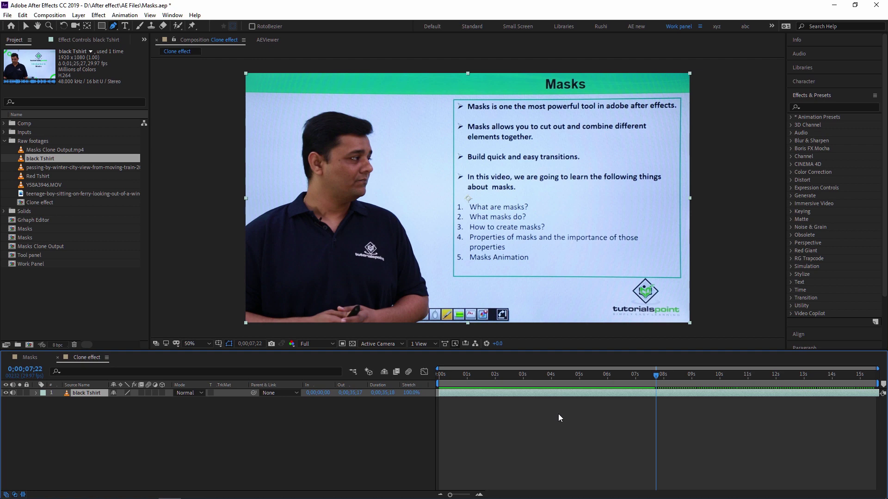
left_click(445, 373)
key("space")
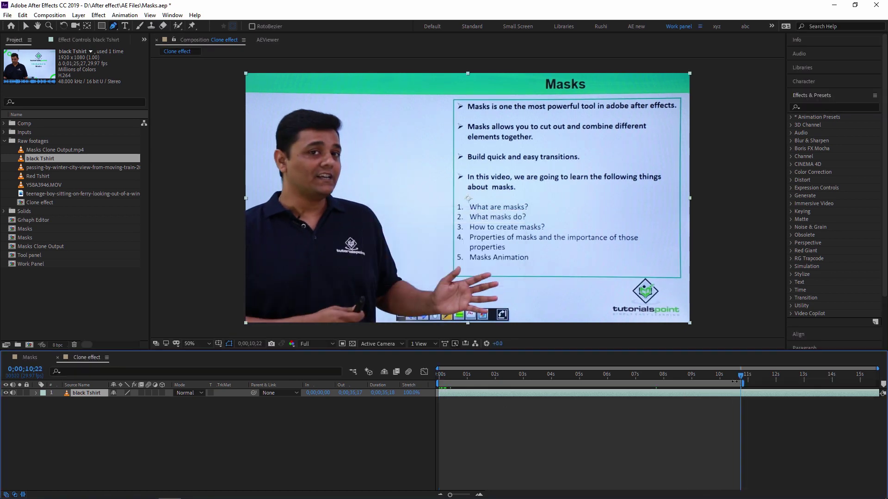
Step: Trim the comp to the work area, giving a 0;00;10;23 duration, and check playback
right_click(735, 382)
left_click(763, 409)
key("space")
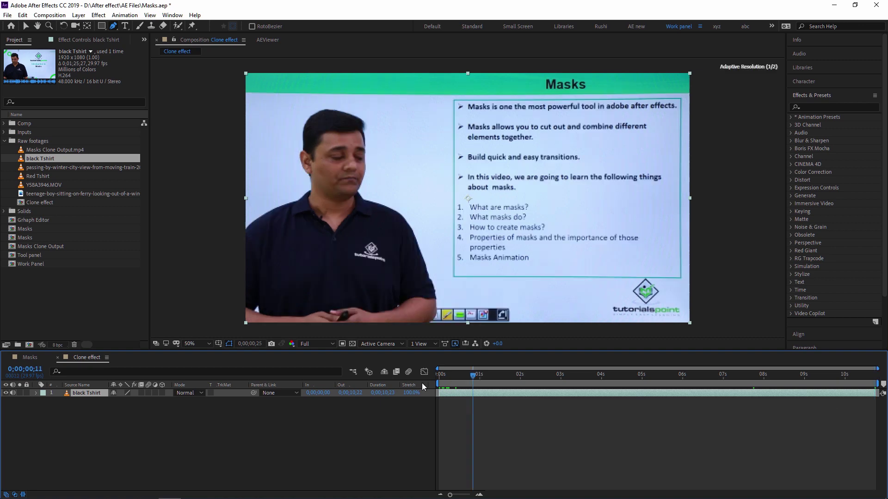
key("space")
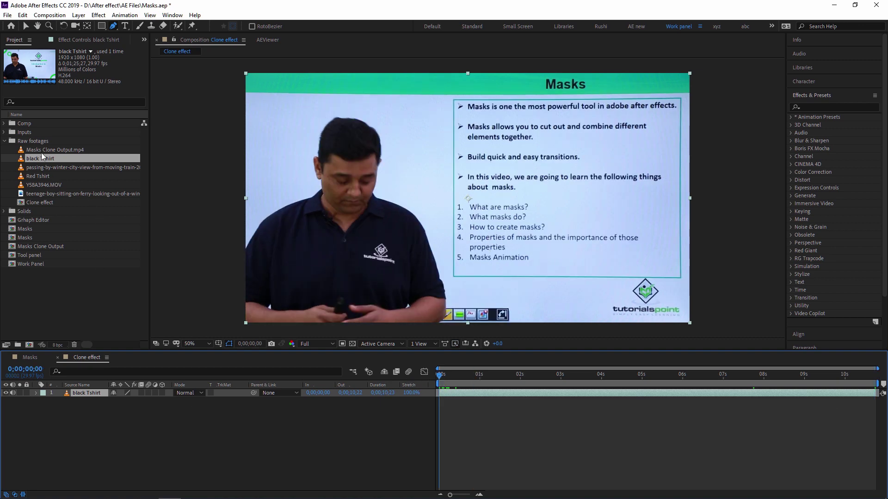
Step: Add Red Tshirt above black Tshirt, shift it to In 0;00;05;27, and preview both clips
left_click_drag(40, 180, 109, 395)
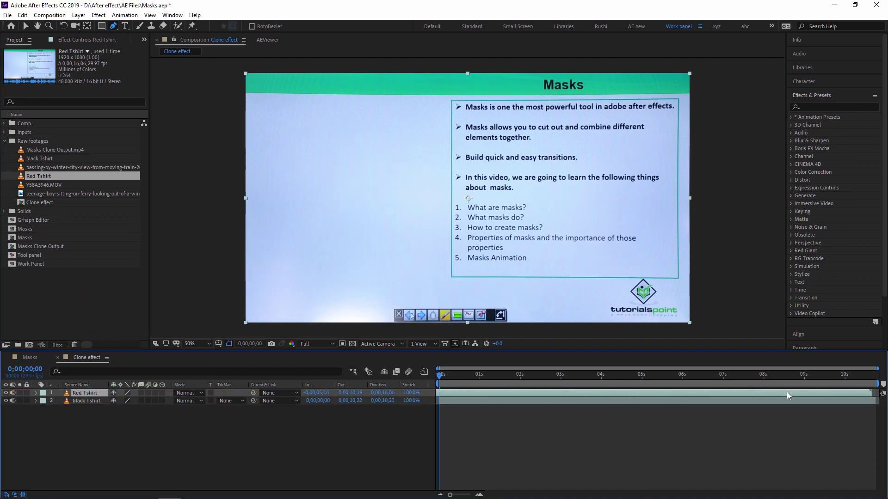
mouse_move(787, 393)
left_mouse_down()
mouse_move(565, 395)
mouse_move(777, 393)
left_mouse_up()
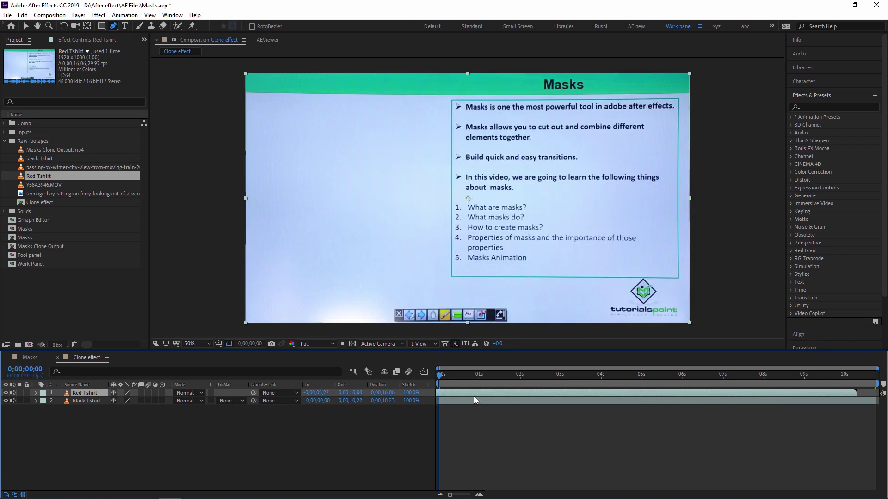
key("space")
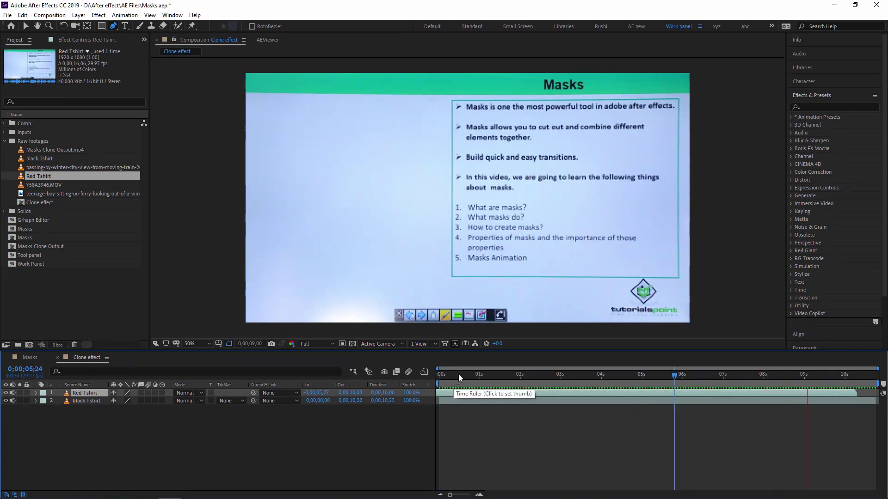
key("space")
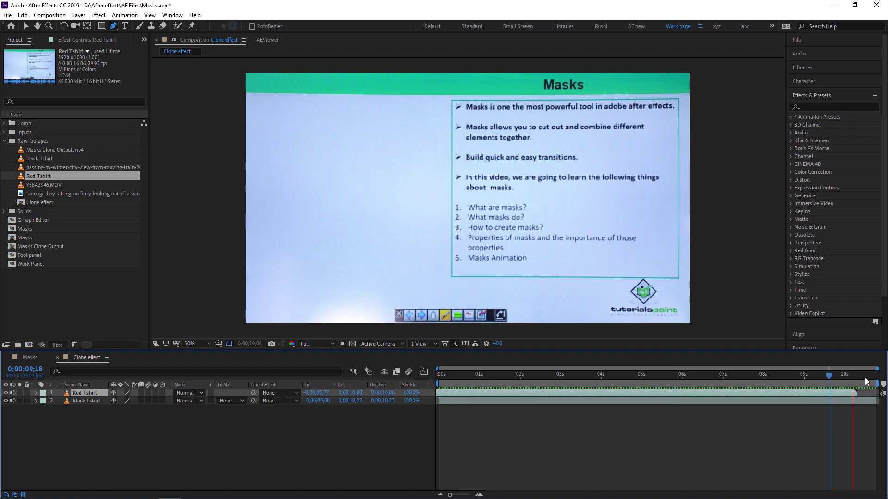
left_click(84, 396)
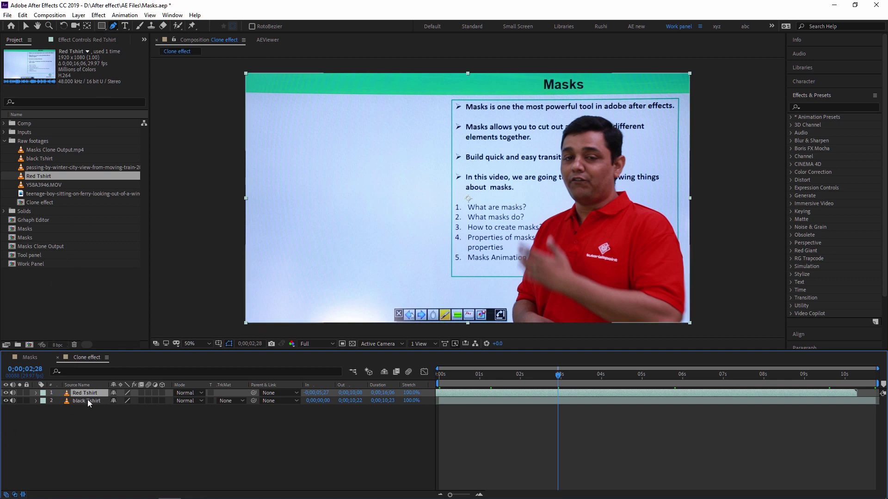
Step: Put black Tshirt above Red Tshirt and mask its left presenter with a rectangle
left_click_drag(84, 403, 81, 394)
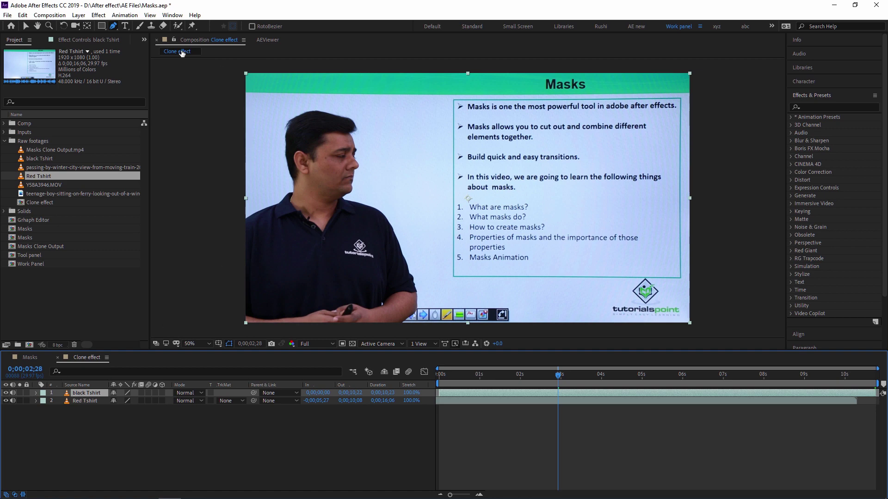
left_click(102, 26)
left_click_drag(226, 62, 496, 333)
Step: Preview the masked side-by-side composite from the start, then reselect both Tshirt layers
left_click(534, 417)
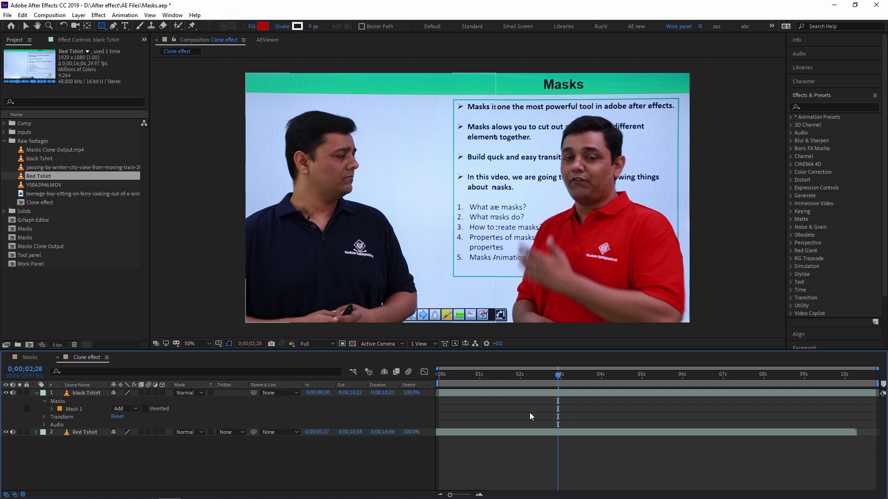
left_click_drag(560, 375, 376, 379)
key("space")
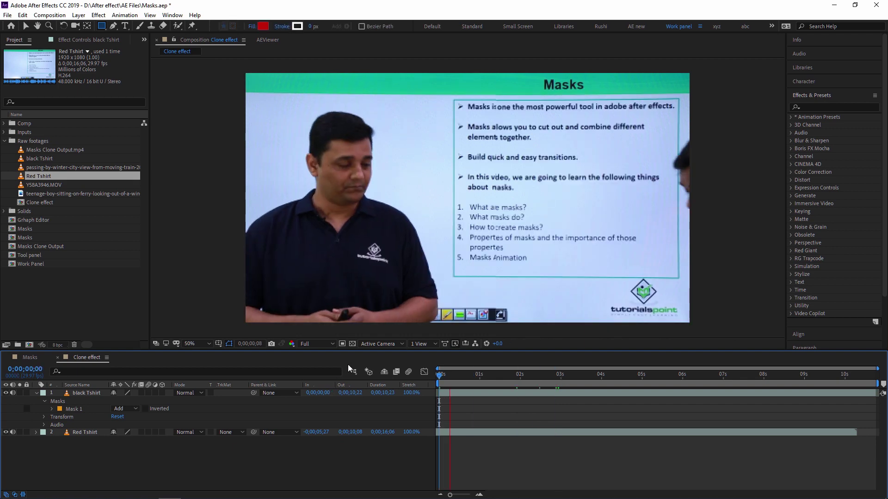
scroll(511, 244, "up", 2)
key("q")
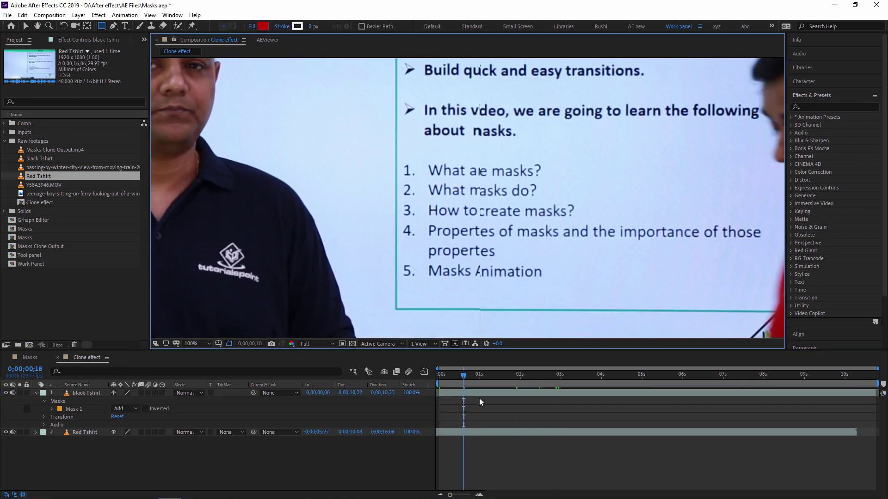
left_click(481, 396)
left_click(486, 432)
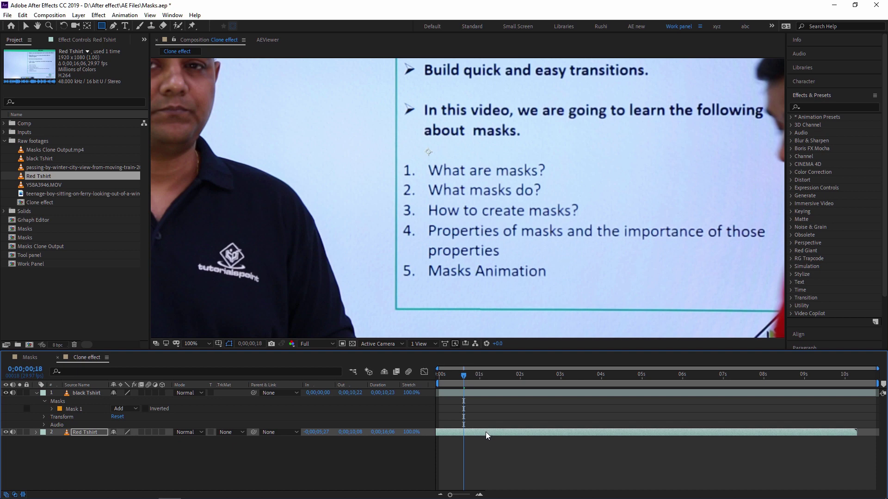
Step: Preview the composite from the first frame with the viewer zoomed out
key("comma")
key("comma")
key("Home")
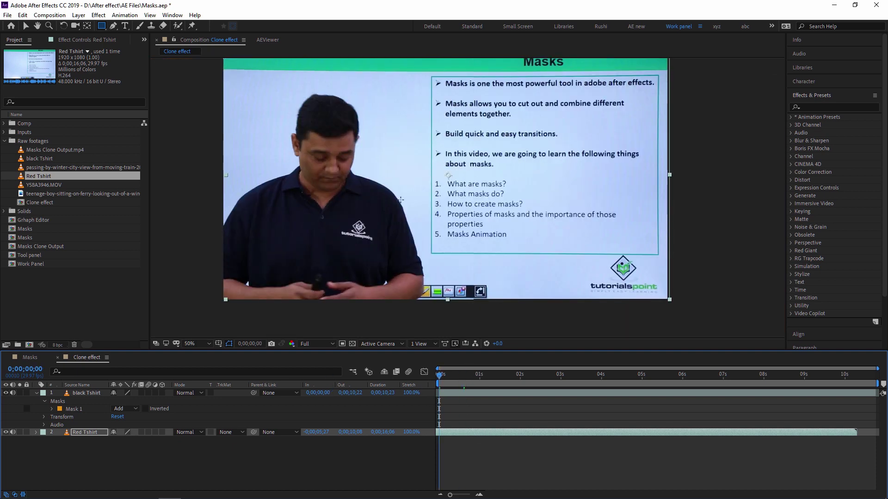
scroll(466, 193, "down", 1)
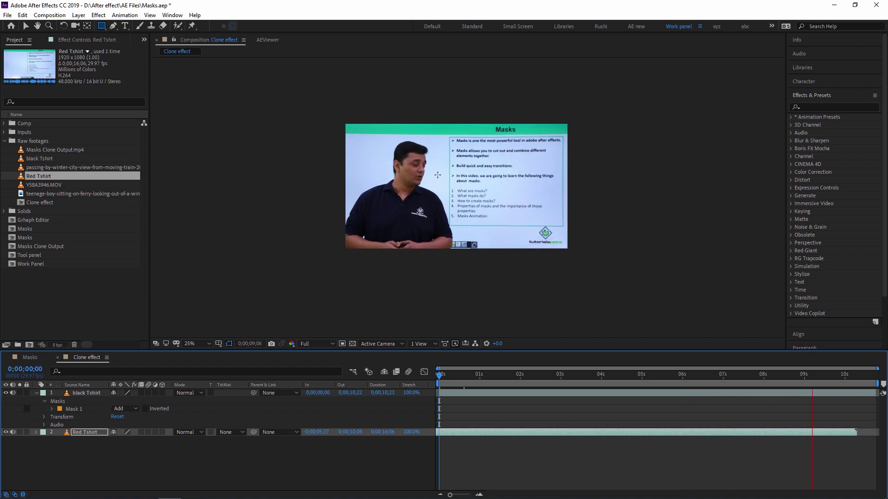
key("space")
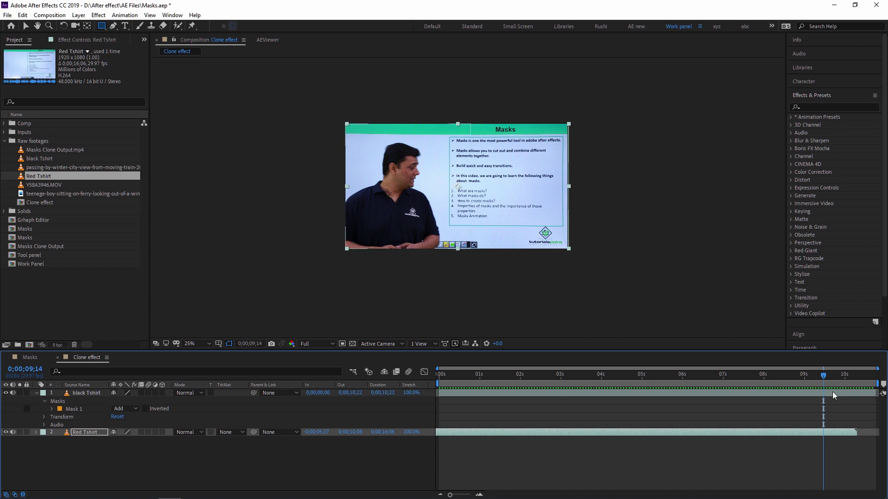
Step: Trim the comp to the work area (0;00;09;15), replay it, and return to frame 0
right_click(831, 384)
left_click(835, 409)
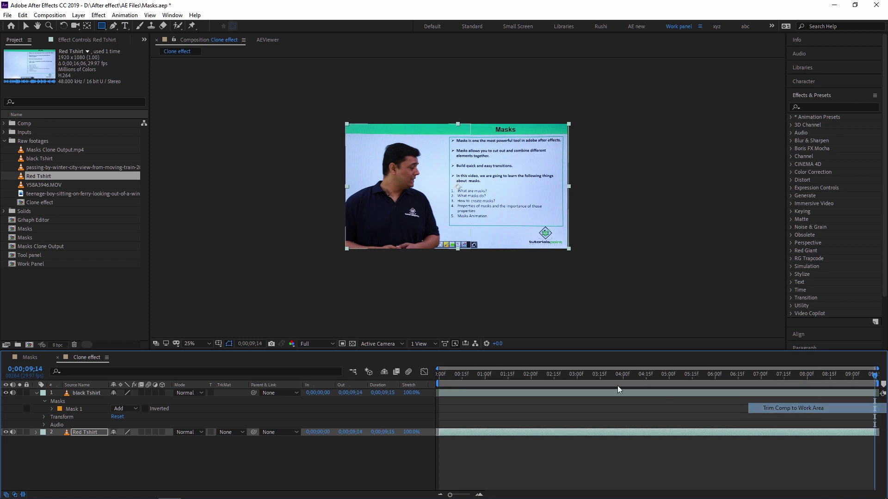
key("space")
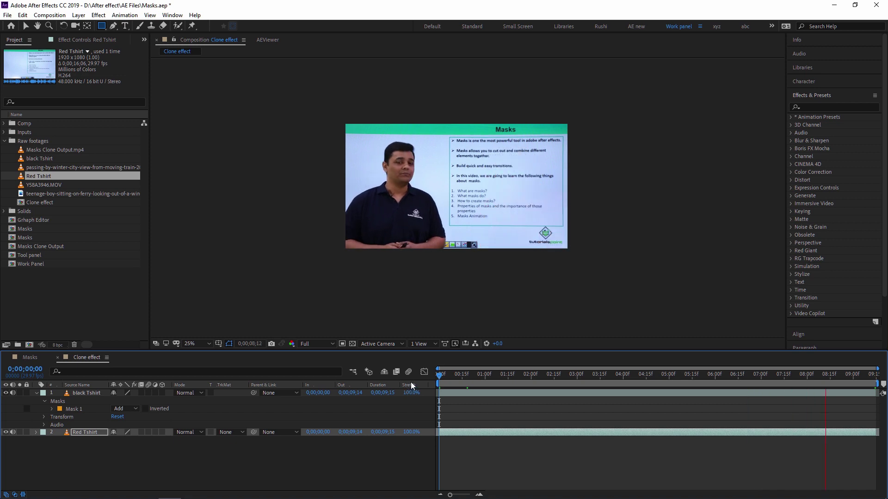
key("space")
left_click(440, 378)
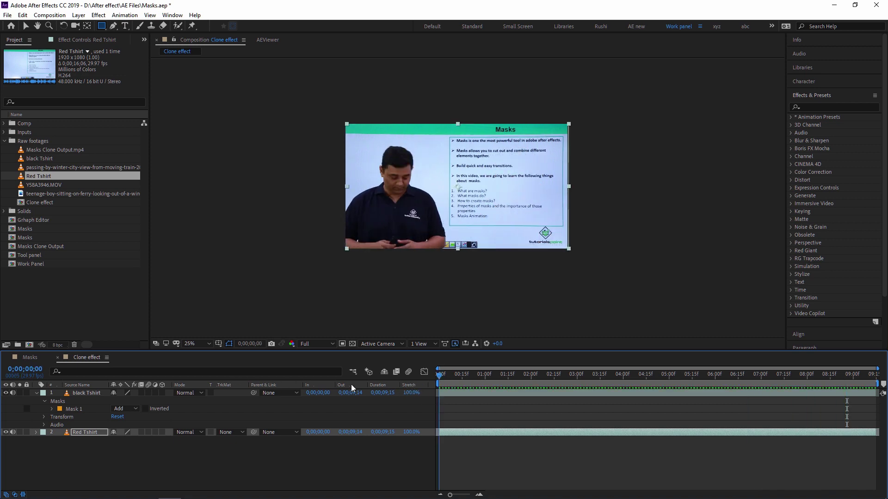
left_click(76, 442)
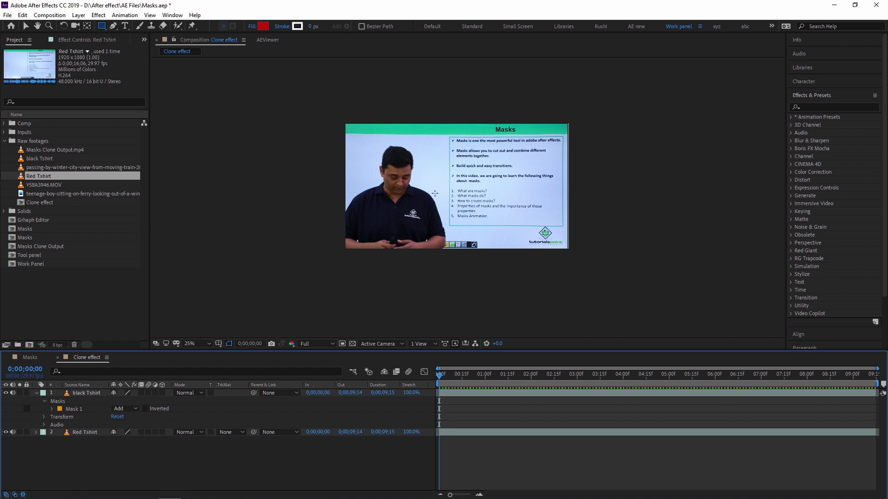
Step: Start a new HDTV 1080 29.97 composition named 'Vignette'
left_click(29, 344)
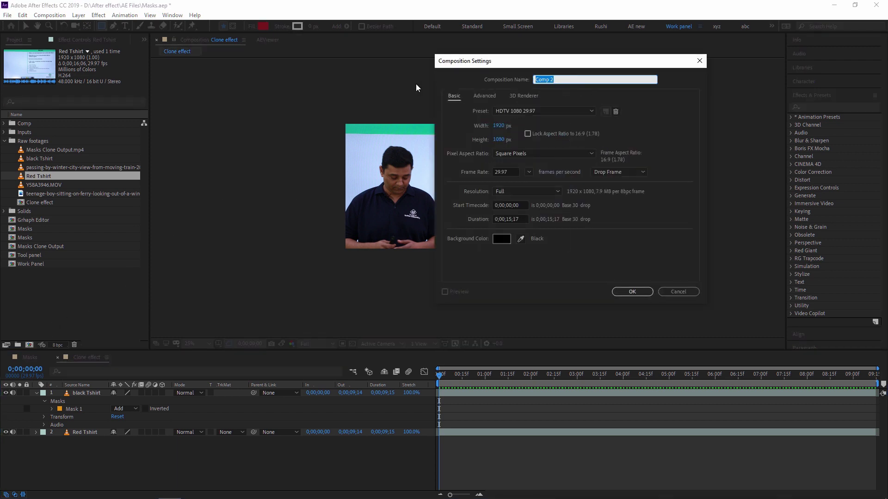
type("Vi")
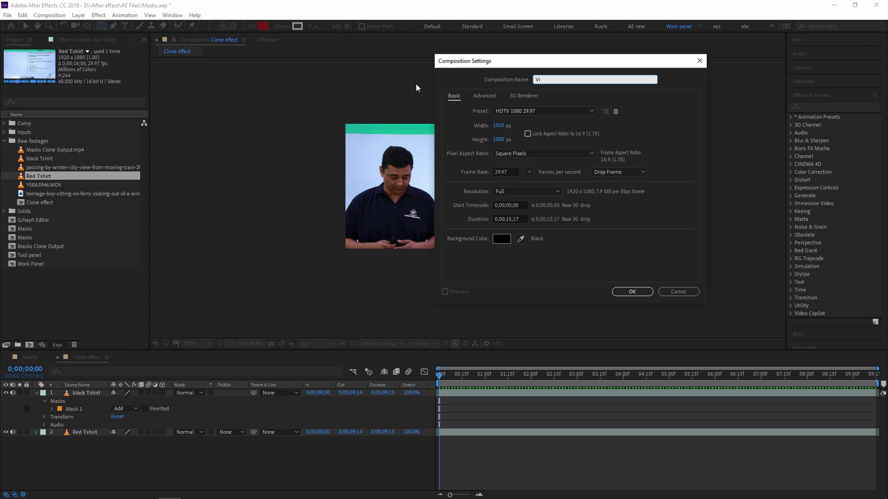
type("gnette")
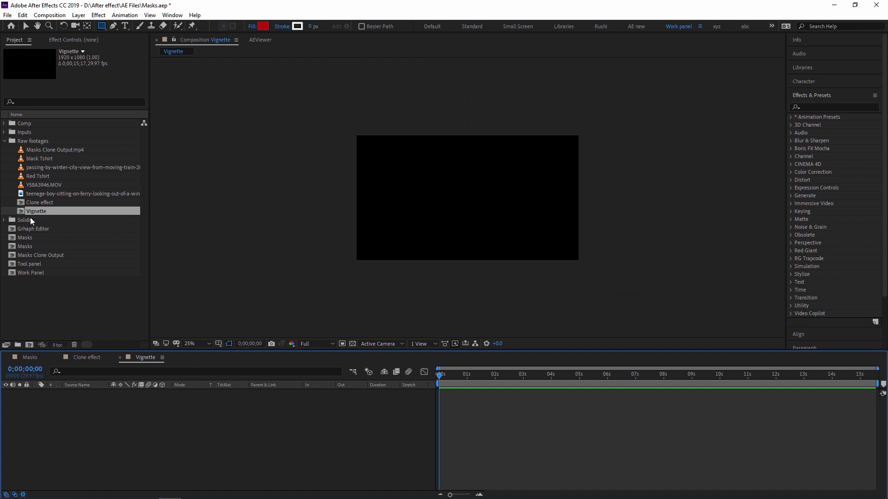
Step: Add the village-in-palawan photo from Inputs > Images to the Vignette comp, viewed at 25%
double_click(23, 131)
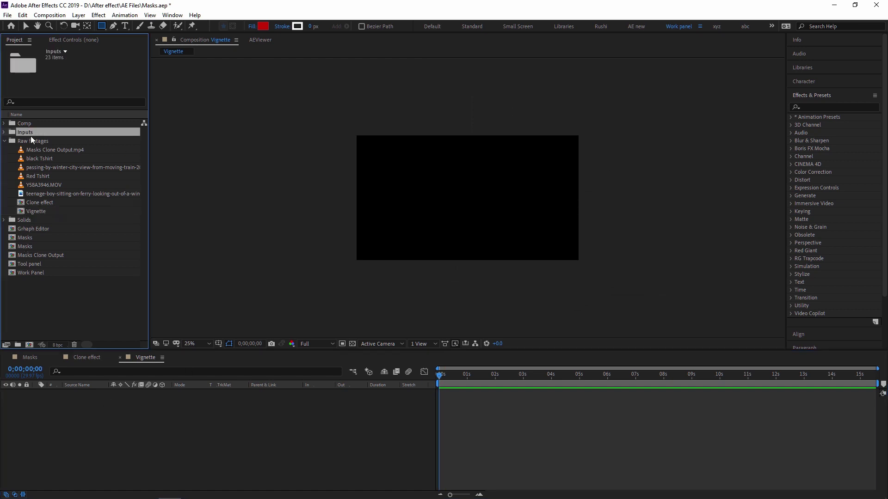
double_click(37, 158)
left_click(79, 176)
left_click_drag(83, 229, 467, 198)
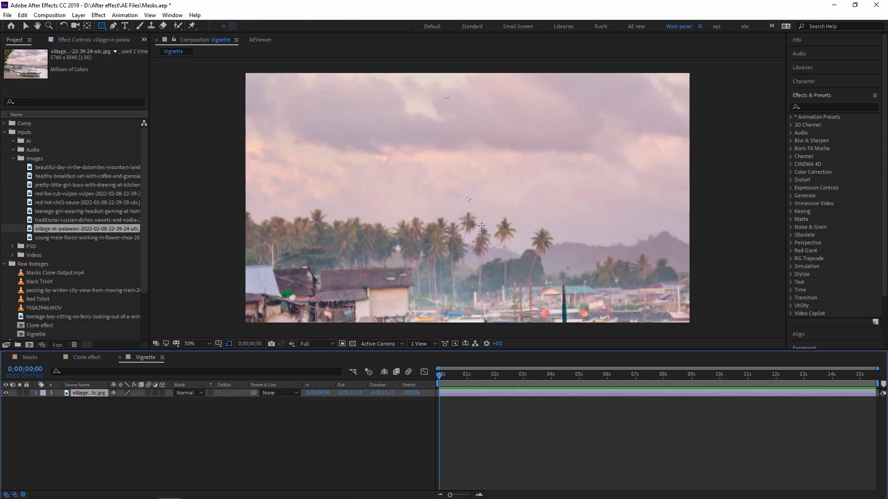
scroll(484, 226, "down", 2)
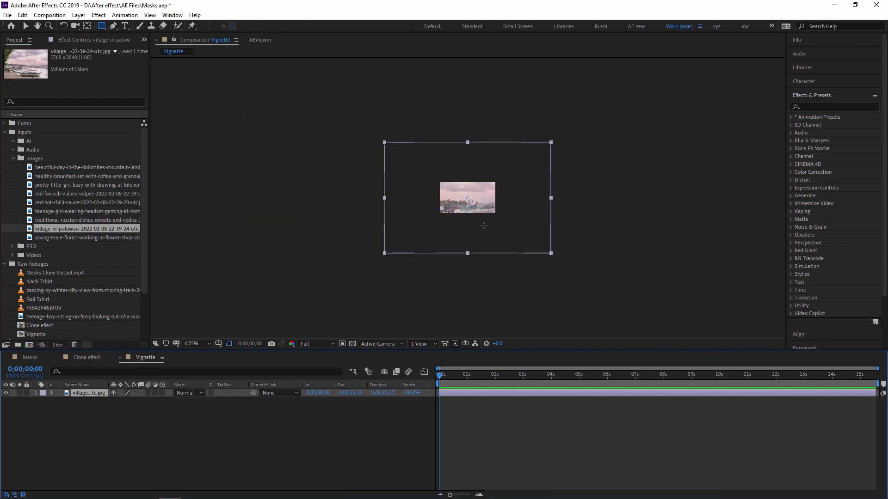
scroll(484, 226, "up", 3)
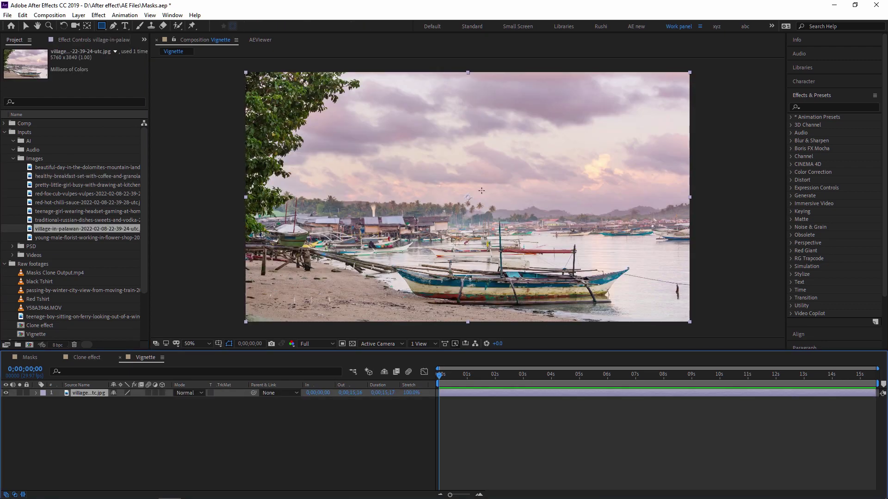
key("v")
left_click(151, 446)
key("comma")
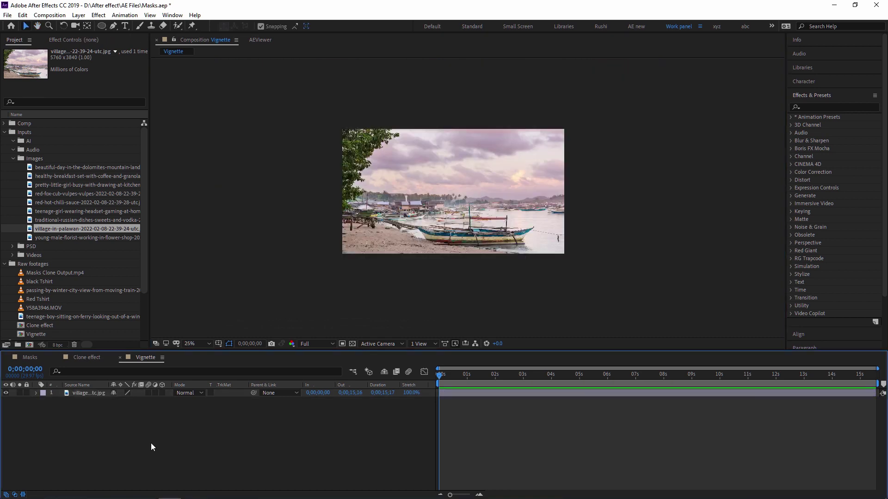
right_click(111, 466)
mouse_move(154, 352)
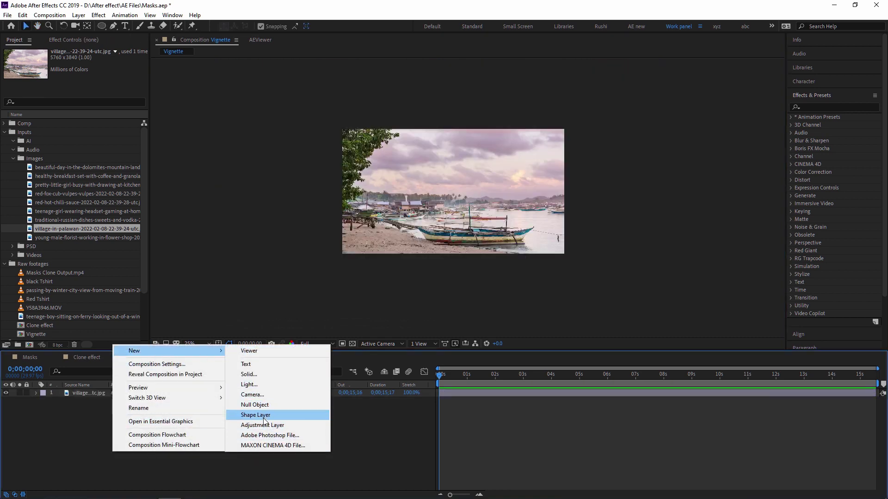
Step: Add a black solid over the photo and give it a frame-filling elliptical Mask 1
left_click(261, 374)
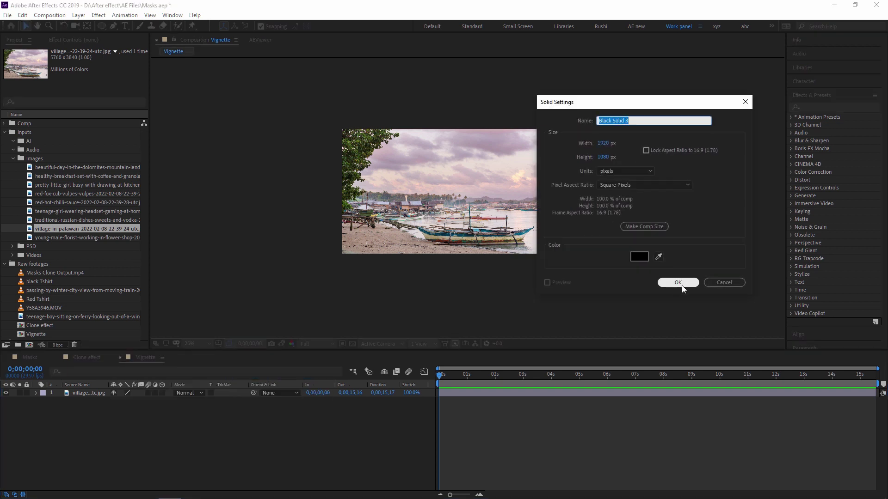
left_click(679, 282)
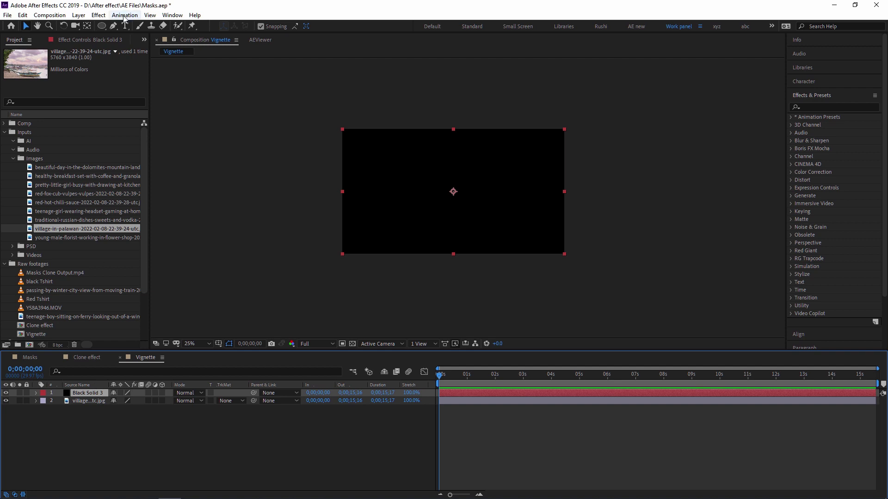
left_click(104, 27)
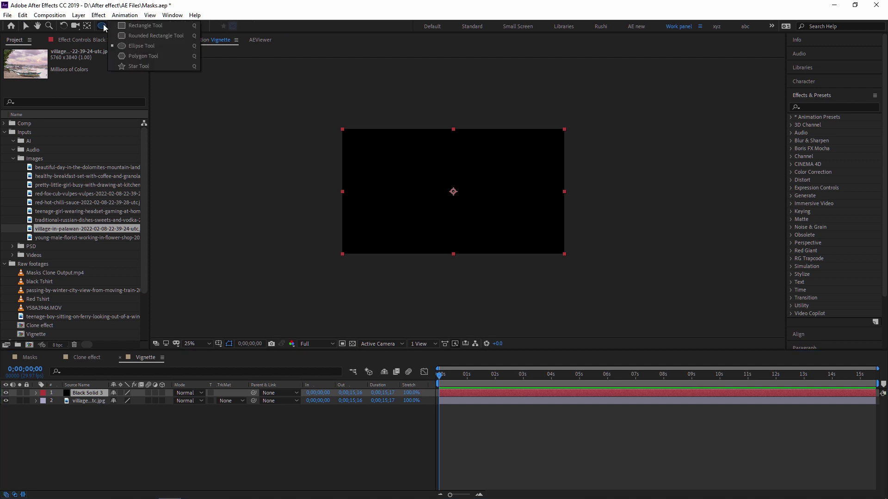
left_click(103, 27)
double_click(103, 28)
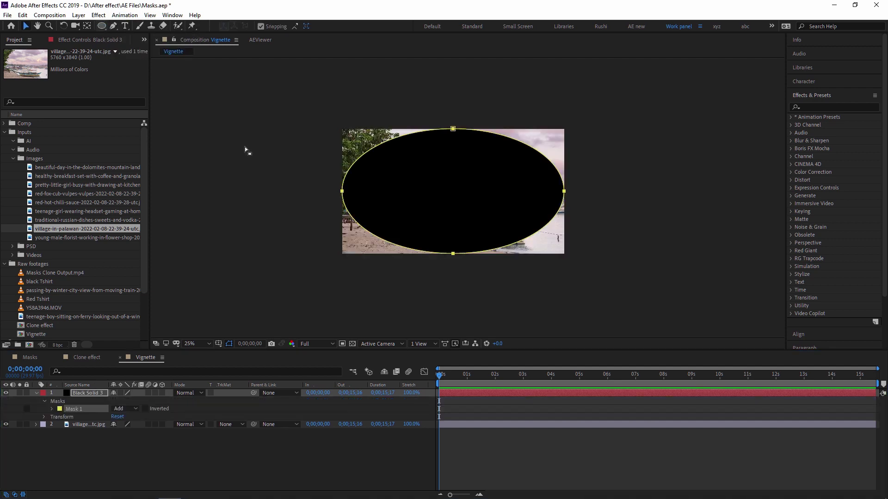
key("v")
key("period")
left_click_drag(493, 187, 472, 190)
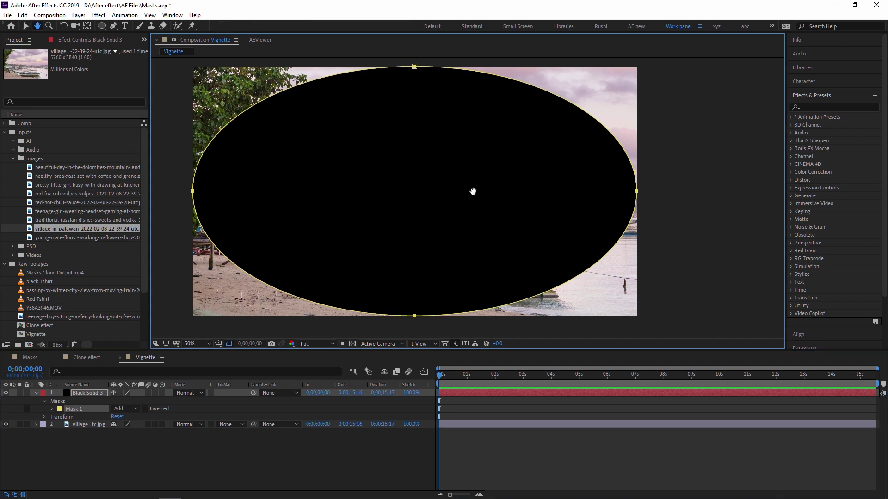
Step: Set Mask 1 to Subtract with 388-pixel feather and 90-pixel expansion, then preview
left_click(52, 408)
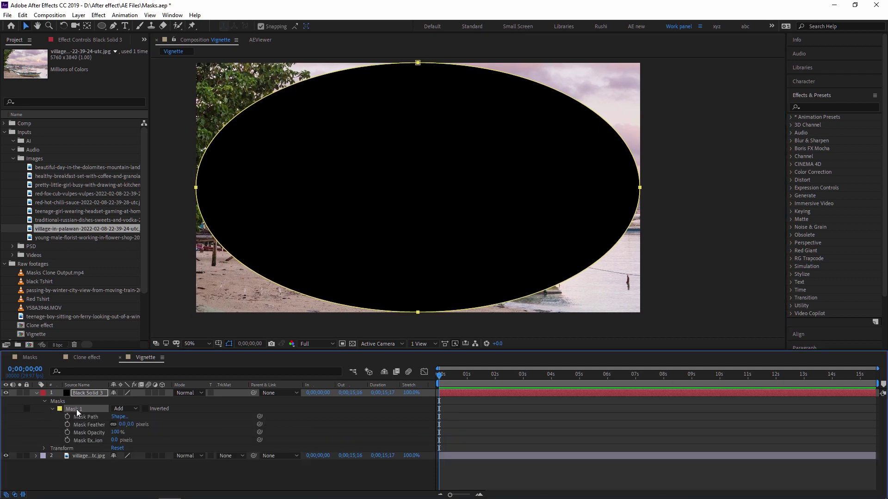
left_click(136, 410)
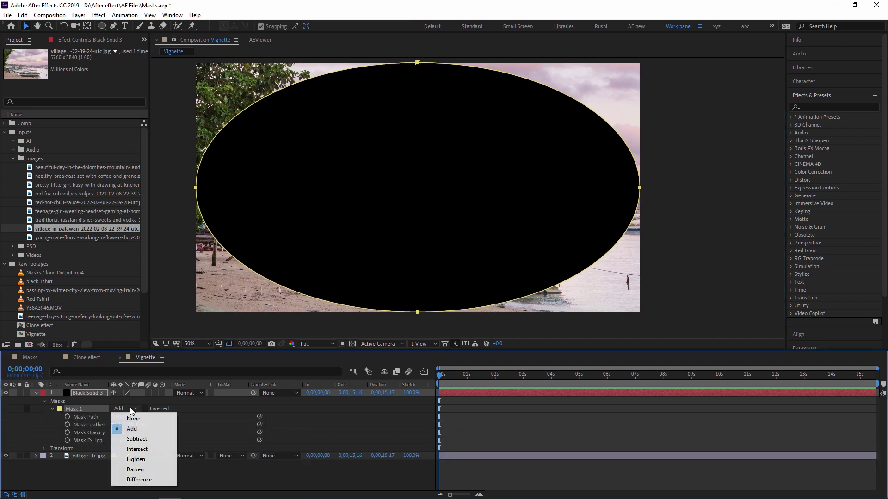
left_click(135, 439)
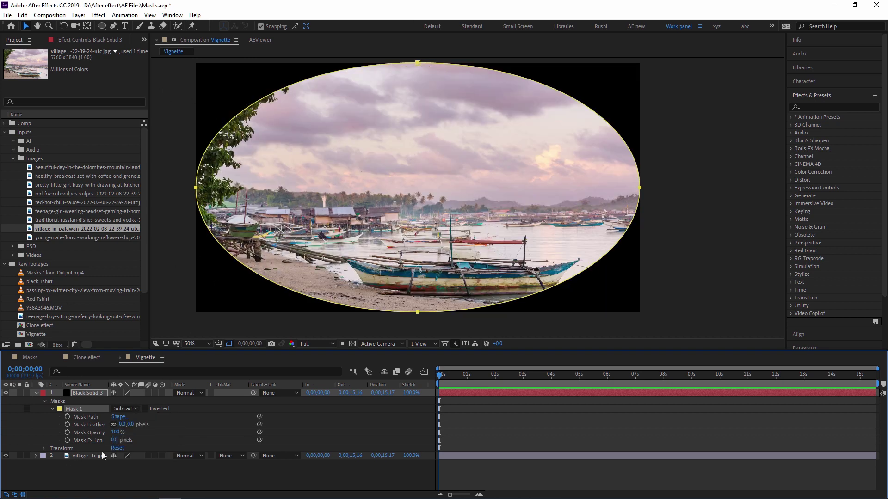
left_click_drag(122, 425, 284, 419)
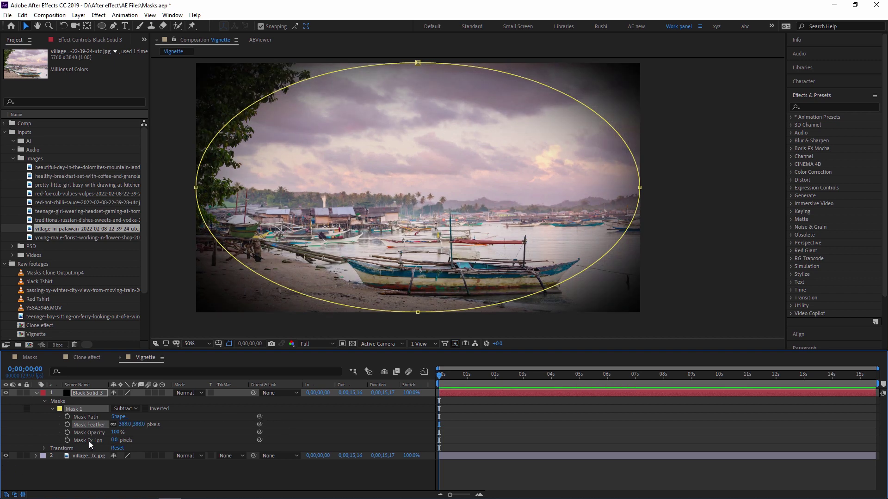
left_click_drag(115, 440, 153, 442)
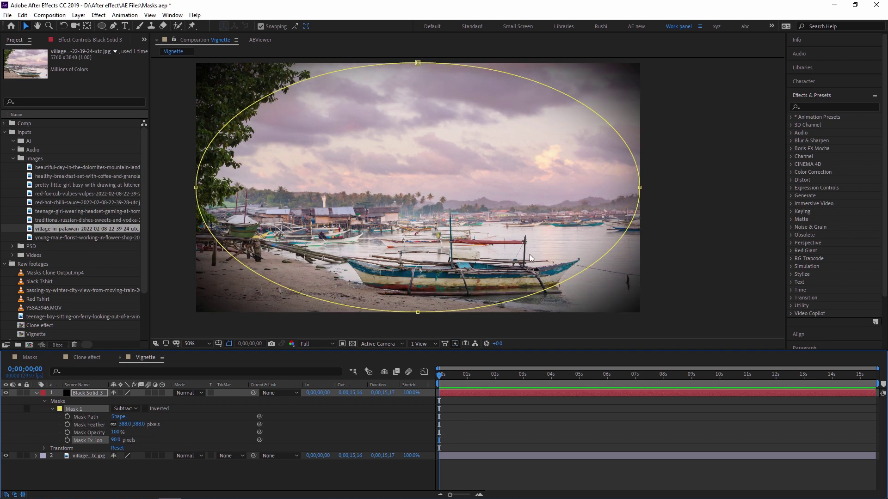
key("space")
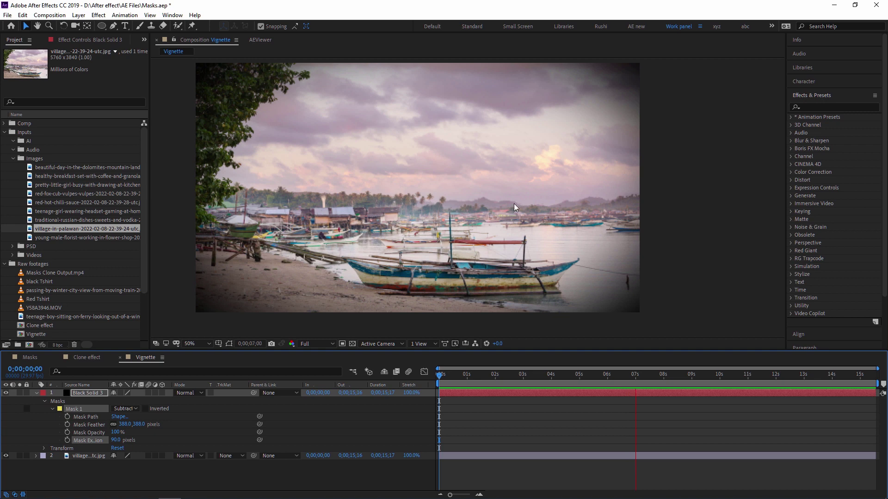
key("space")
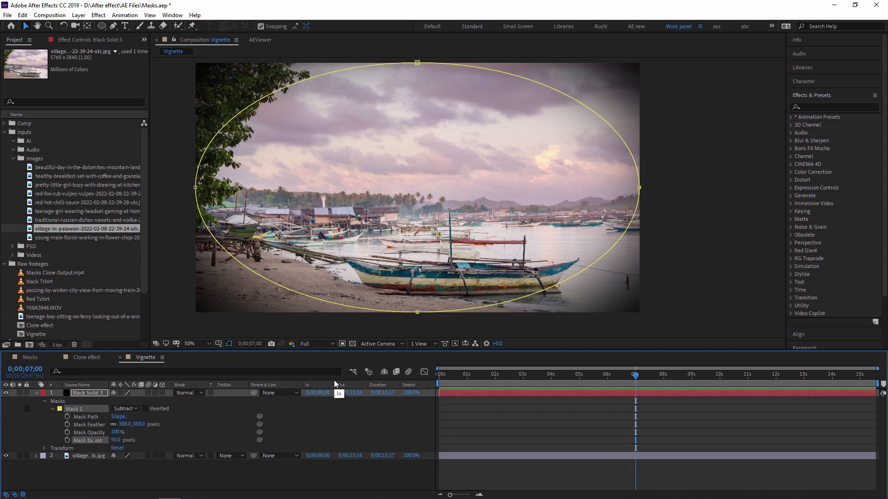